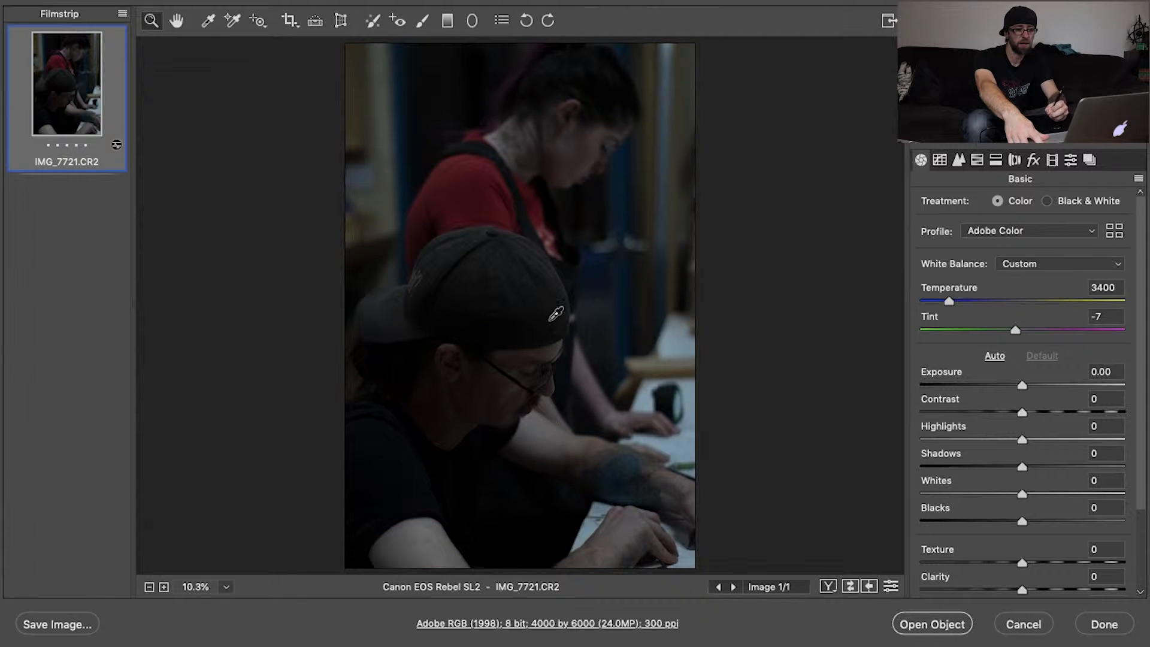
# Sample neutral areas of the photo with the White Balance tool, settling on the table's white surface for temperature 4350 and tint +7
pyautogui.click(486, 181)
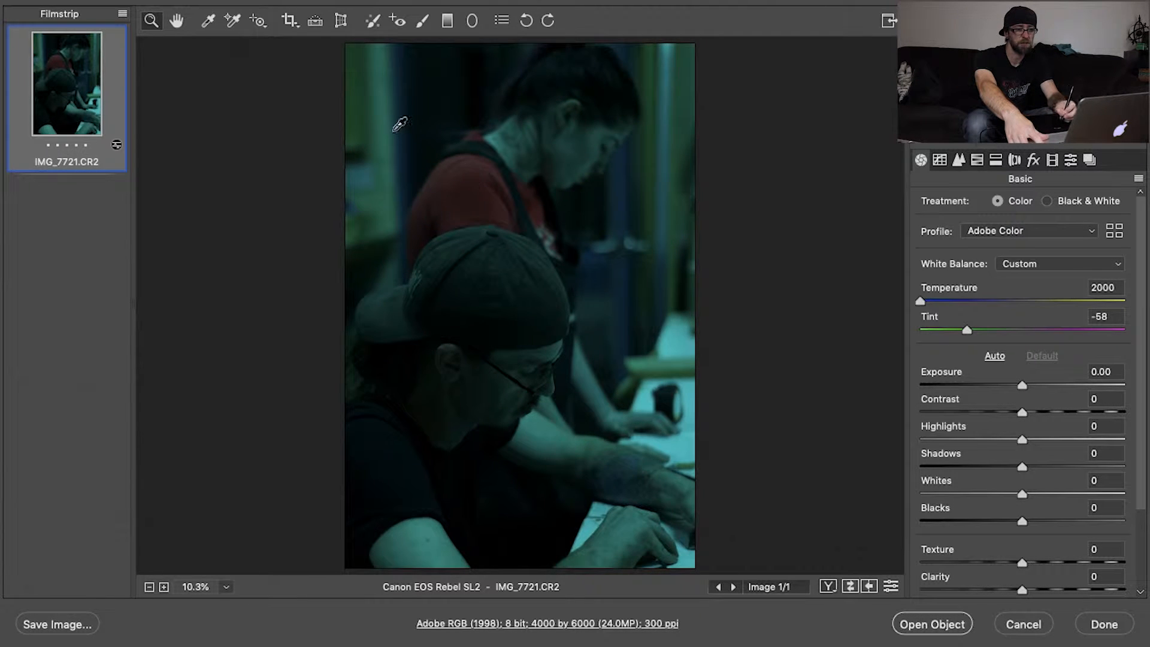
pyautogui.click(494, 260)
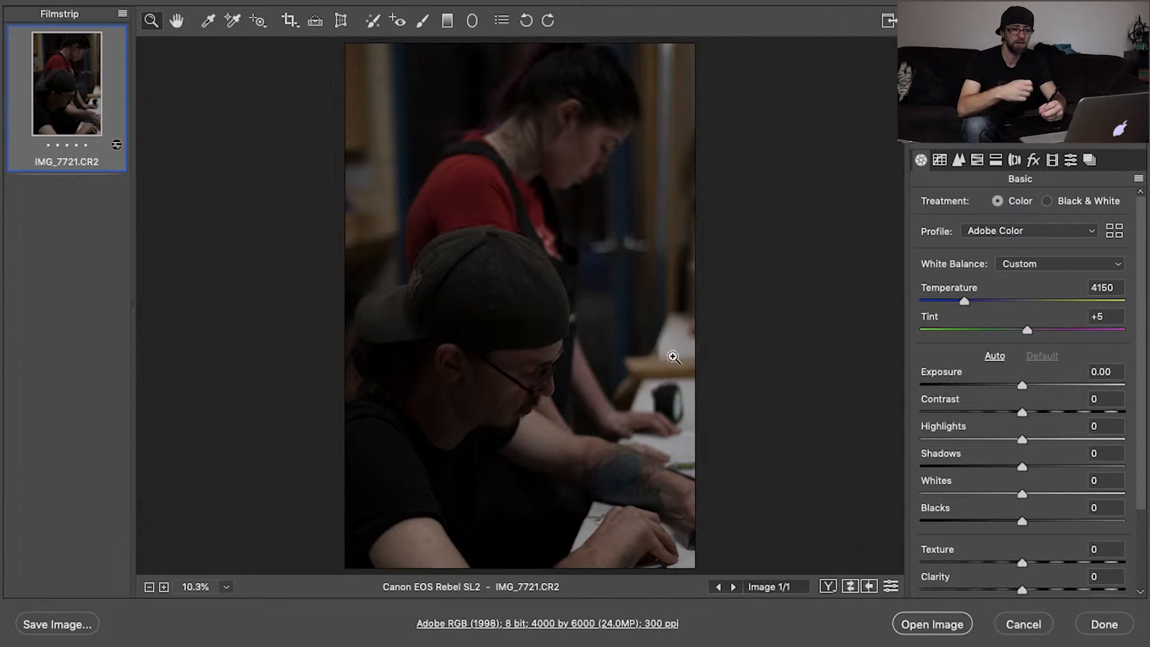
pyautogui.click(674, 399)
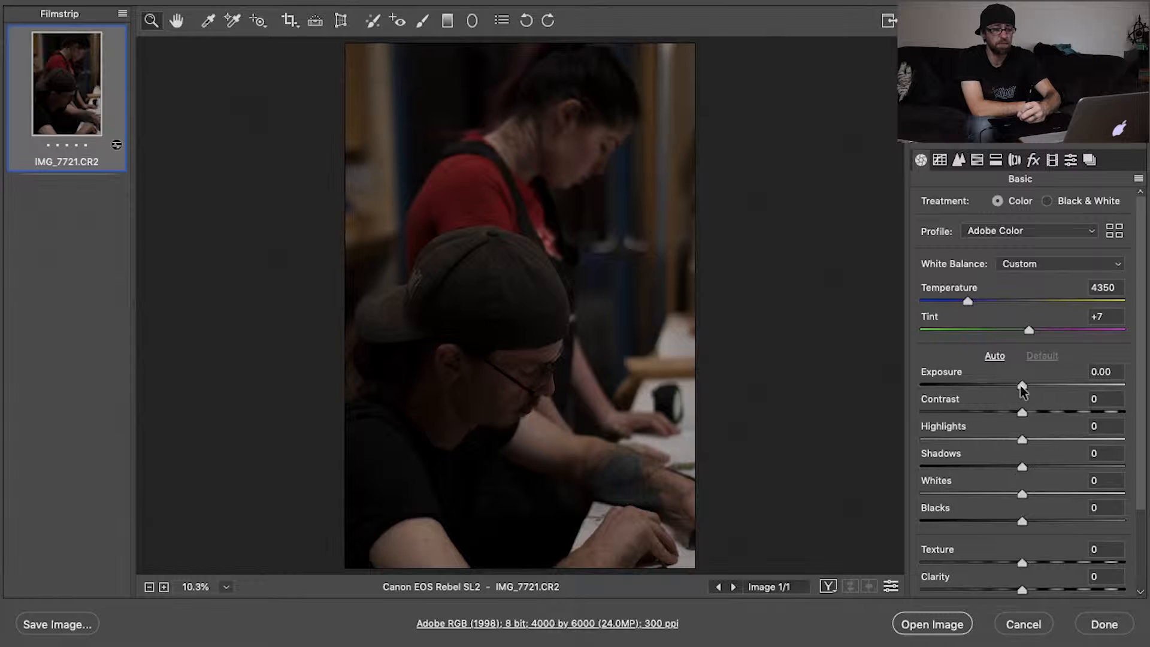
# Raise the raw photo's exposure to +2.00 and open it as an image in Photoshop
pyautogui.moveTo(1022, 386); pyautogui.dragTo(1066, 386)
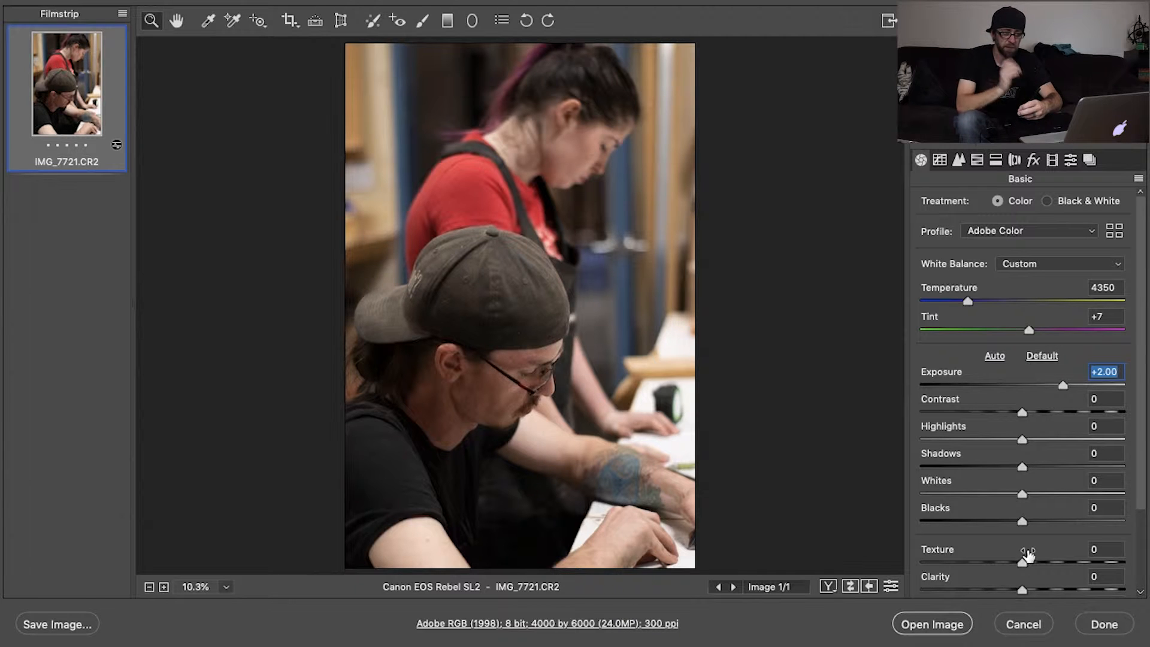
pyautogui.click(934, 625)
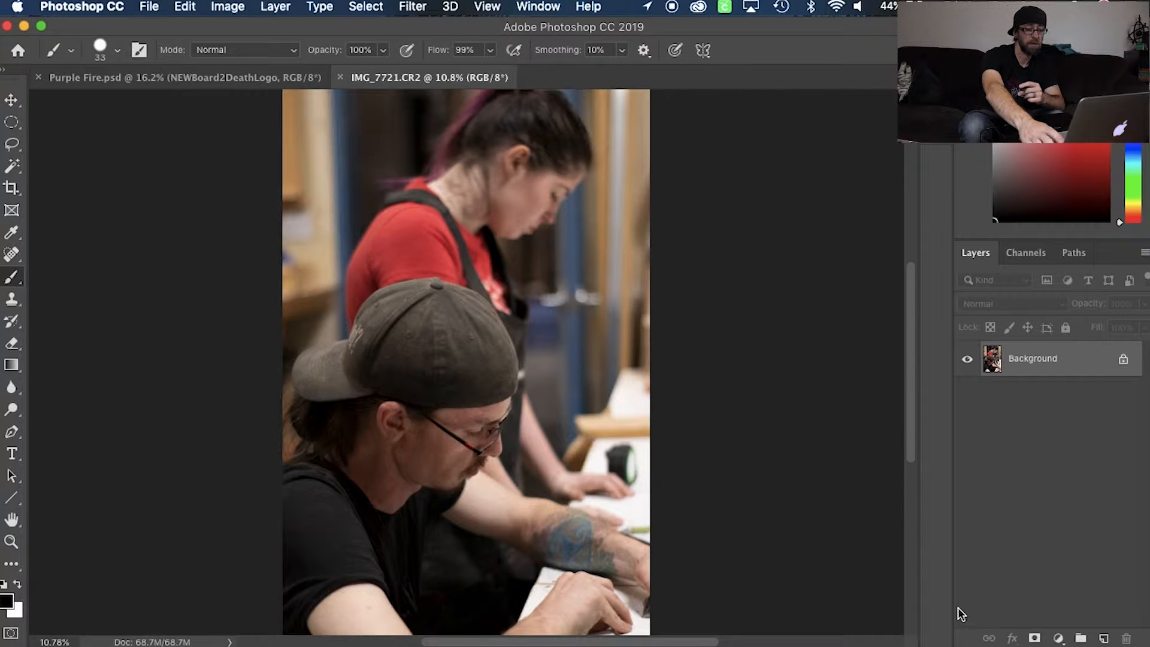
# Zoom the photo in and out stepwise and with the Zoom tool, ending with the whole image fitted to the window
pyautogui.press('super+equal')
pyautogui.press('super+minus')
pyautogui.press('super+minus')
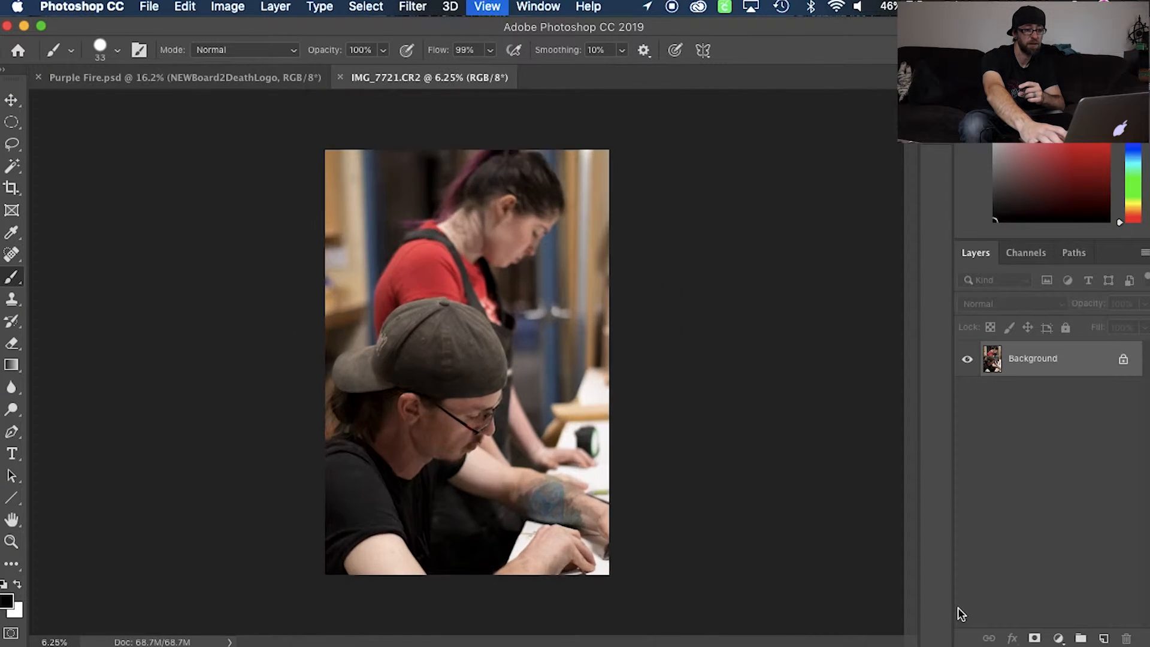
pyautogui.press('super+equal')
pyautogui.press('super+equal')
pyautogui.press('super+minus')
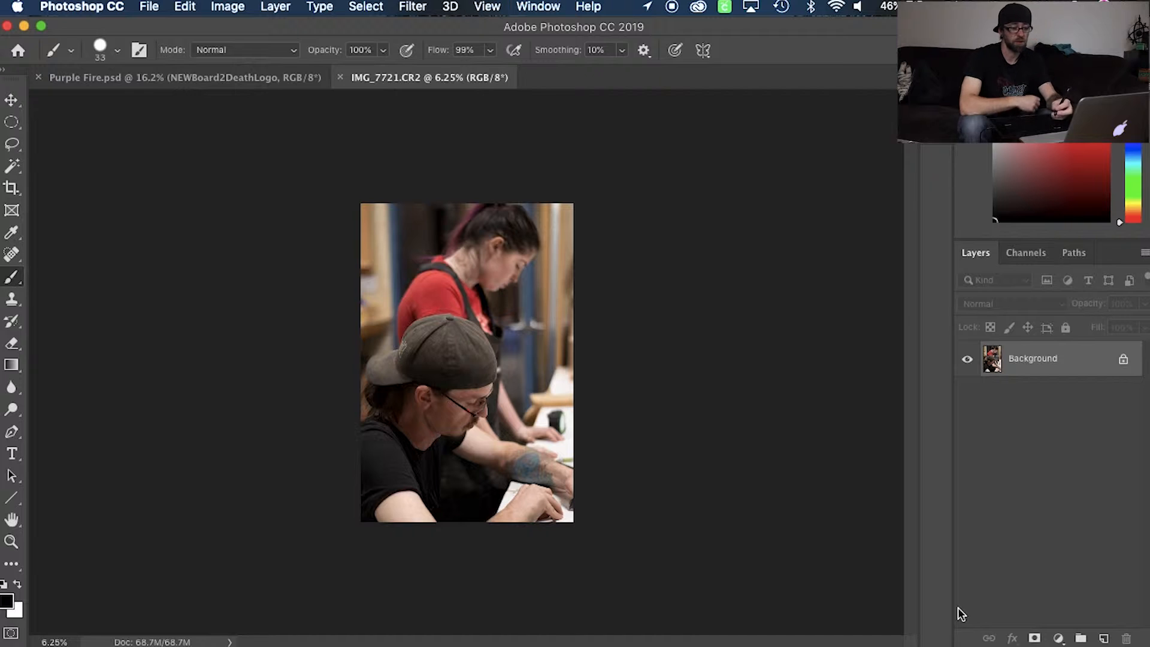
pyautogui.press('z')
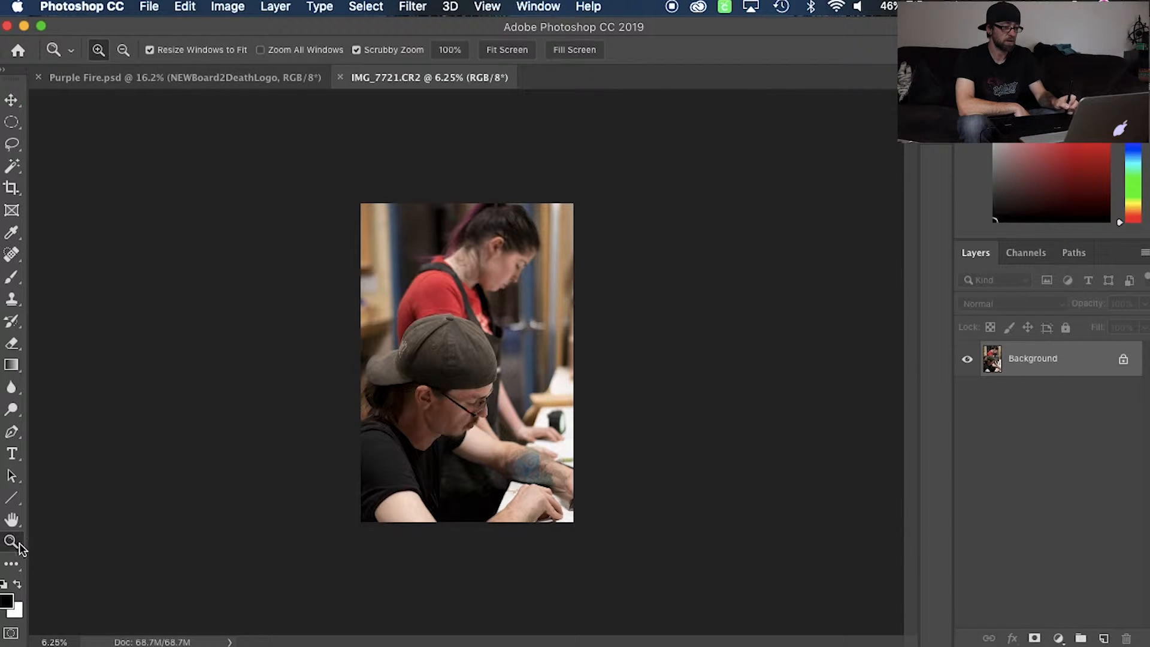
pyautogui.moveTo(463, 418); pyautogui.dragTo(514, 398)
pyautogui.press('super+0')
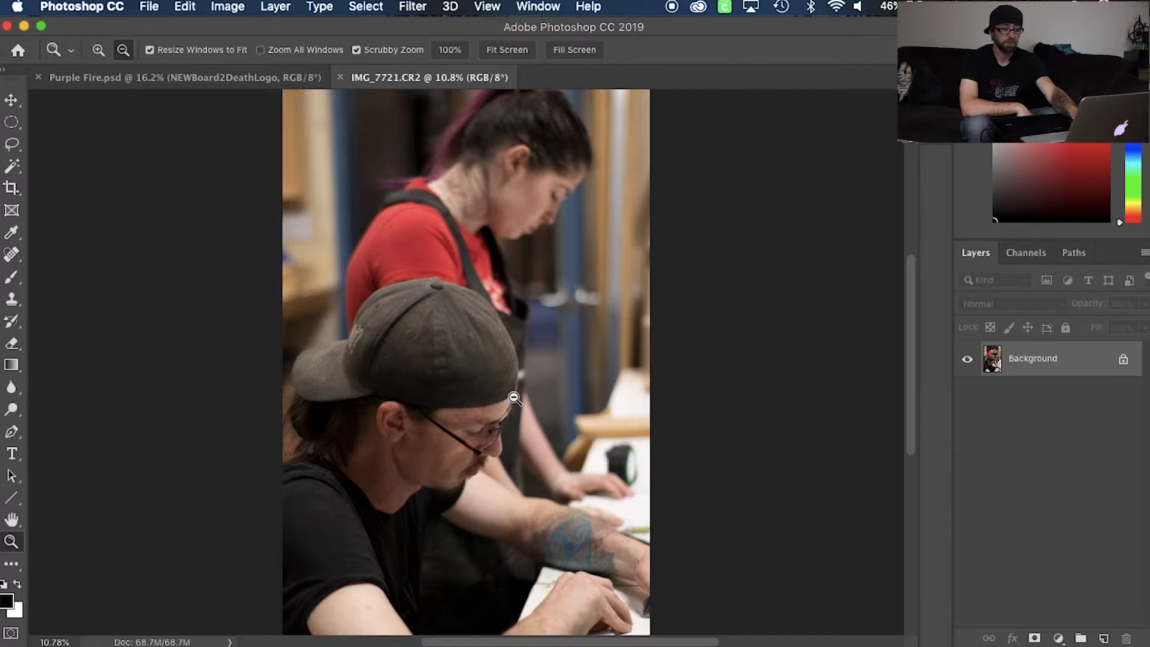
# Examine the seated man's cap and glasses from pixel level to a small overview, ending at a fitted view of the whole photo
pyautogui.scroll(20, 514, 397)
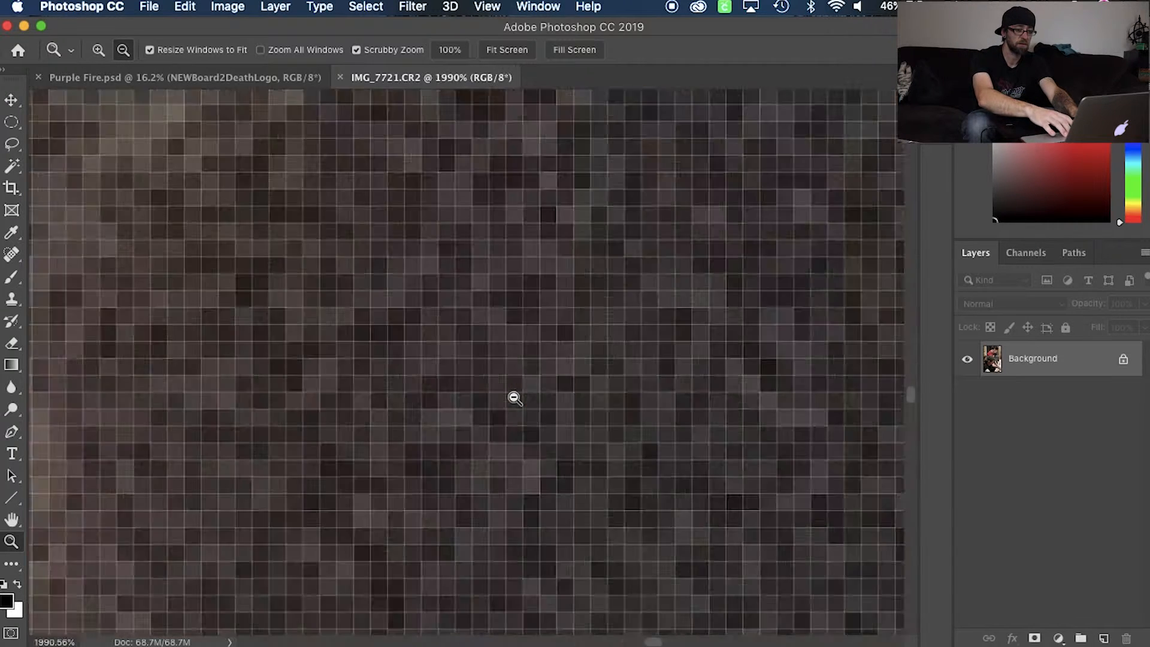
pyautogui.scroll(-20, 514, 397)
pyautogui.scroll(7, 514, 398)
pyautogui.scroll(4, 514, 398)
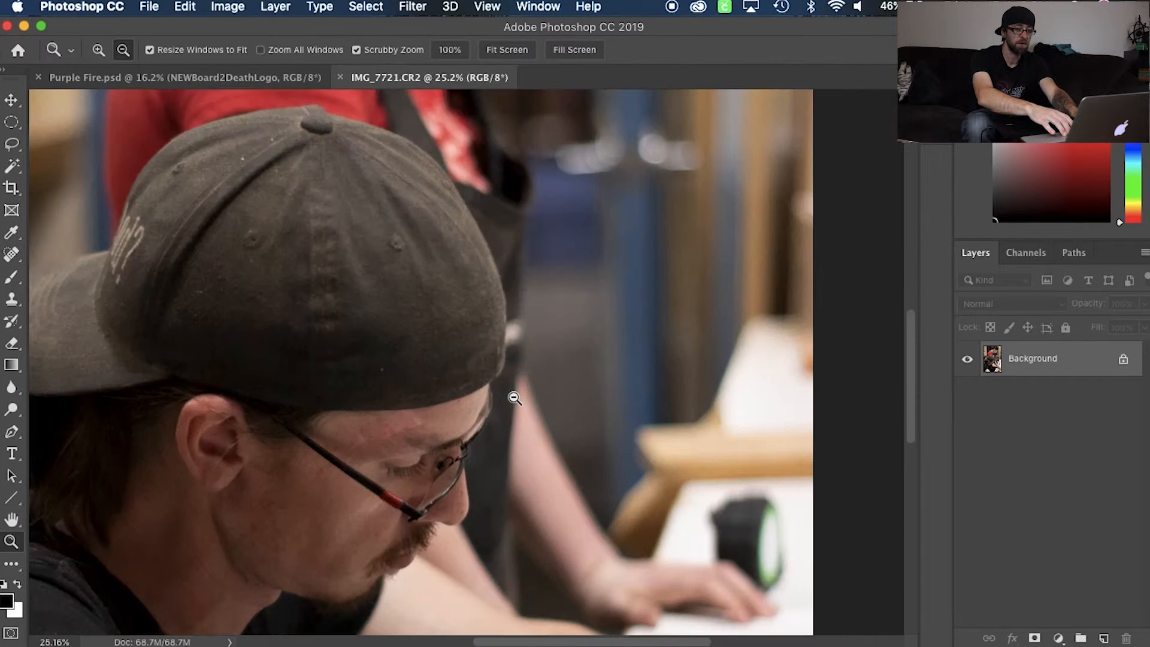
pyautogui.scroll(-5, 514, 398)
pyautogui.scroll(-3, 514, 398)
pyautogui.scroll(3, 514, 397)
pyautogui.scroll(-3, 514, 398)
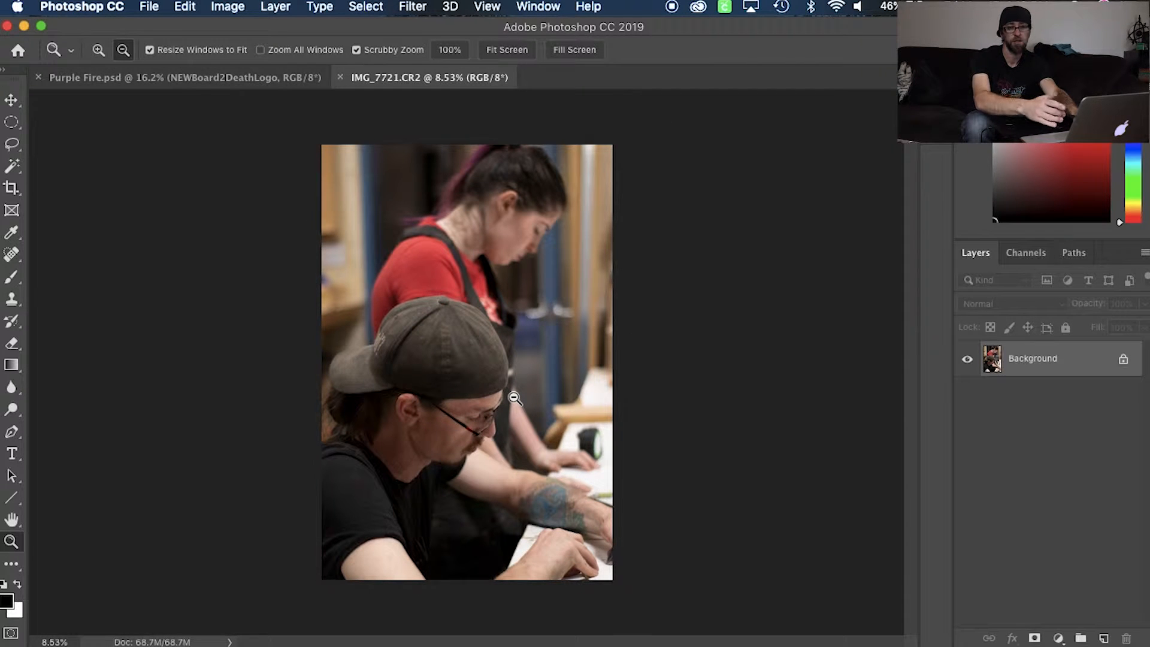
pyautogui.scroll(4, 514, 398)
pyautogui.scroll(-3, 514, 398)
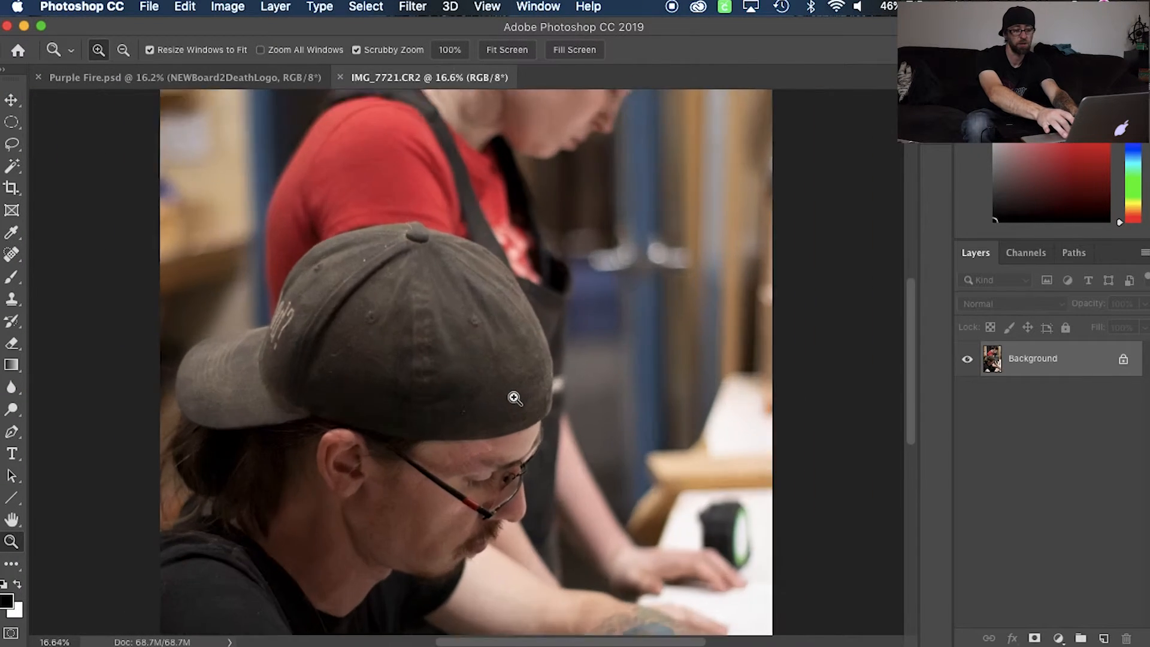
pyautogui.scroll(6, 514, 398)
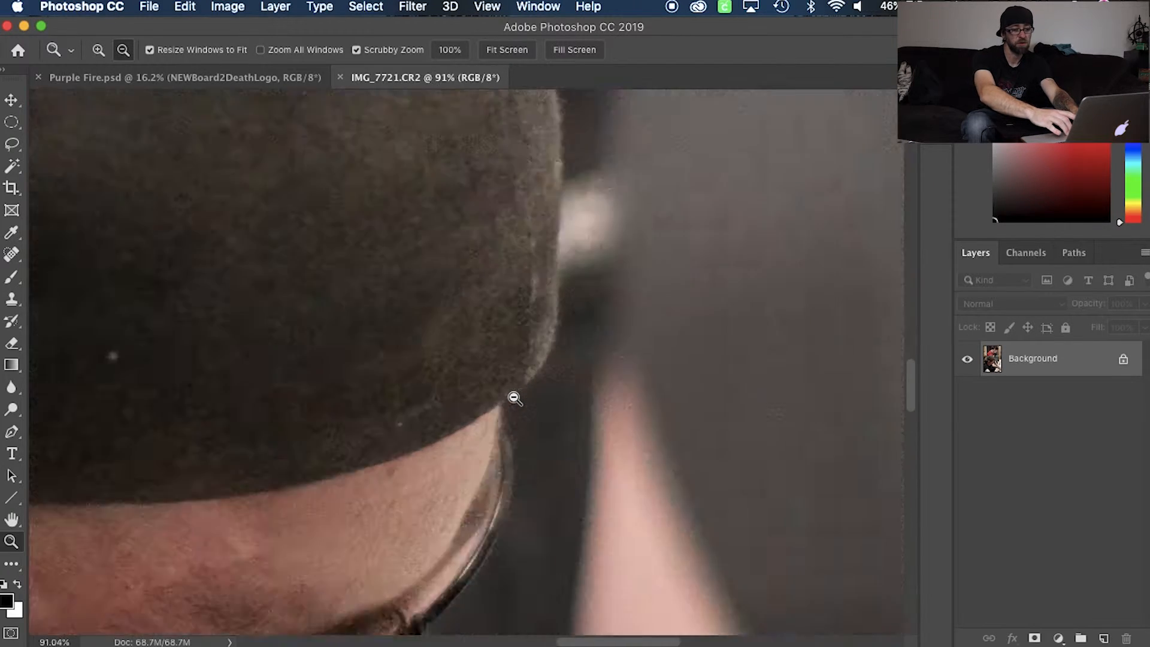
pyautogui.scroll(-6, 514, 398)
pyautogui.scroll(-4, 514, 398)
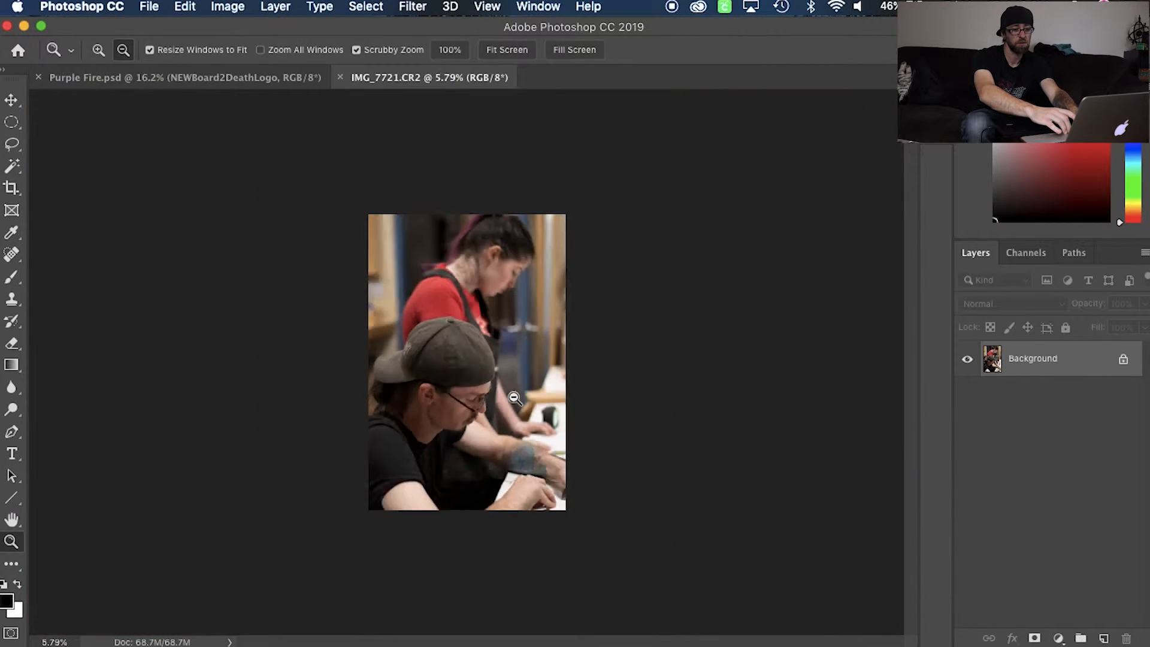
pyautogui.scroll(5, 513, 397)
pyautogui.scroll(-1, 514, 397)
pyautogui.scroll(1, 514, 398)
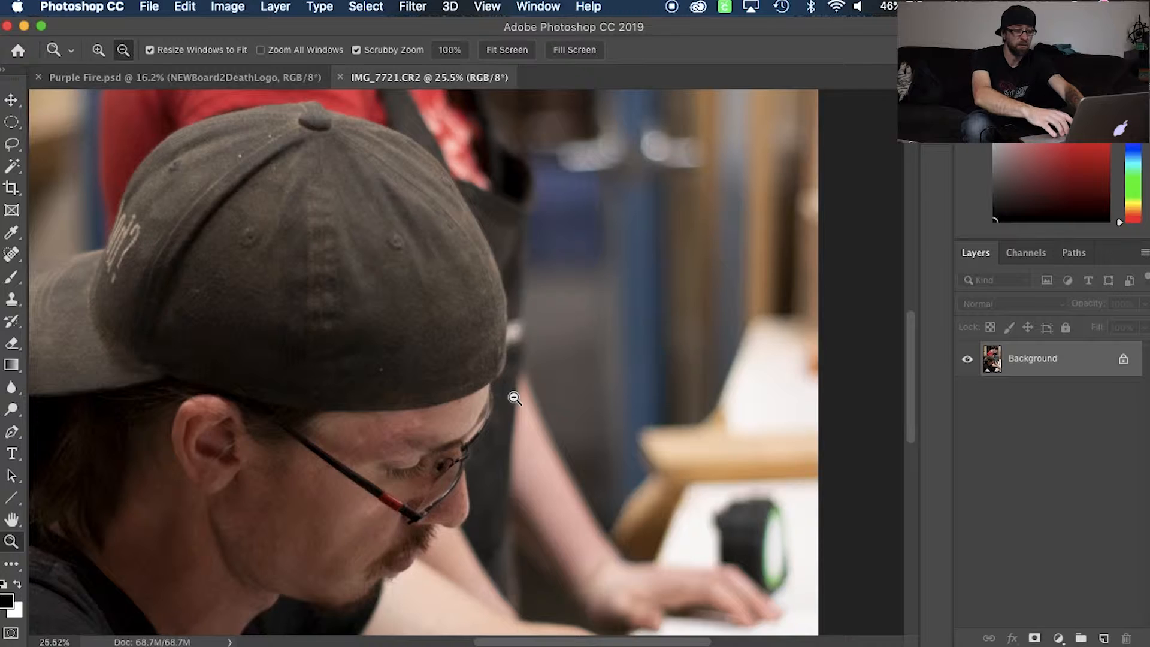
pyautogui.scroll(5, 514, 398)
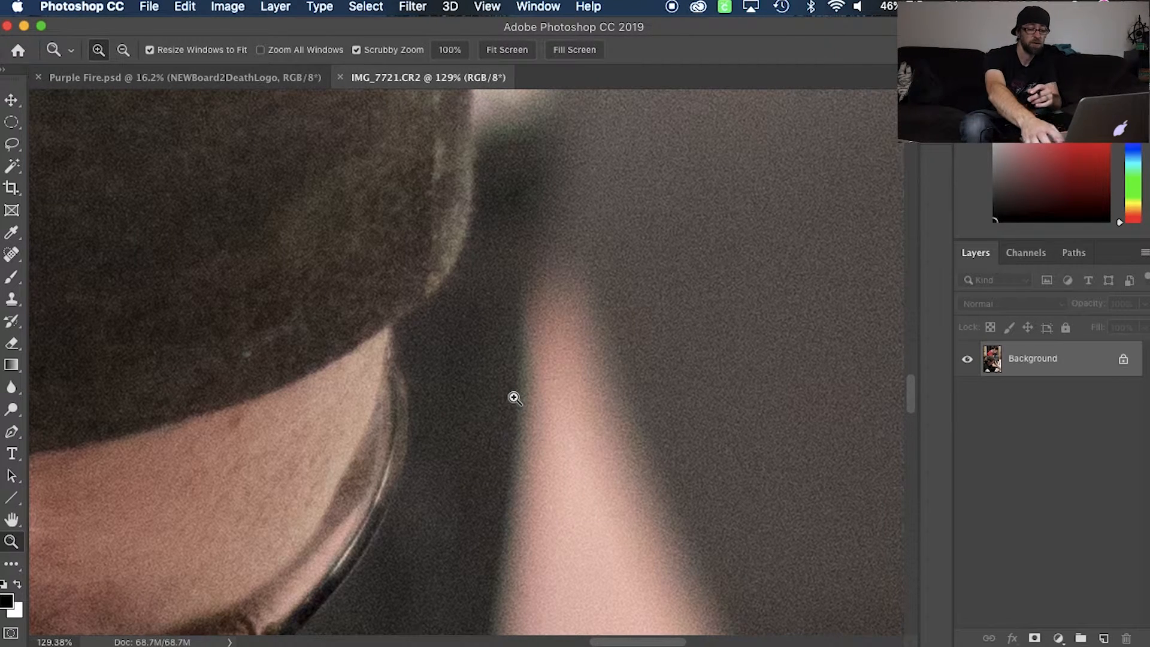
pyautogui.press('super+0')
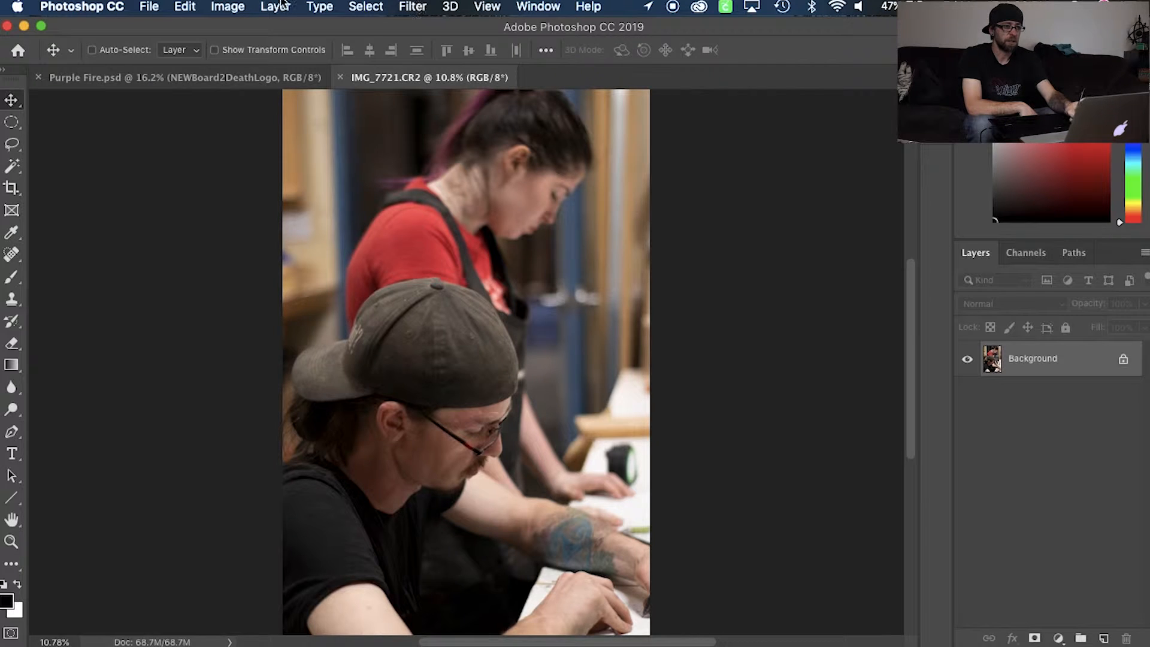
# Measure the angle of the wooden table edge beside the tape roll with the Ruler tool, running the line to the photo's edge
pyautogui.click(236, 6)
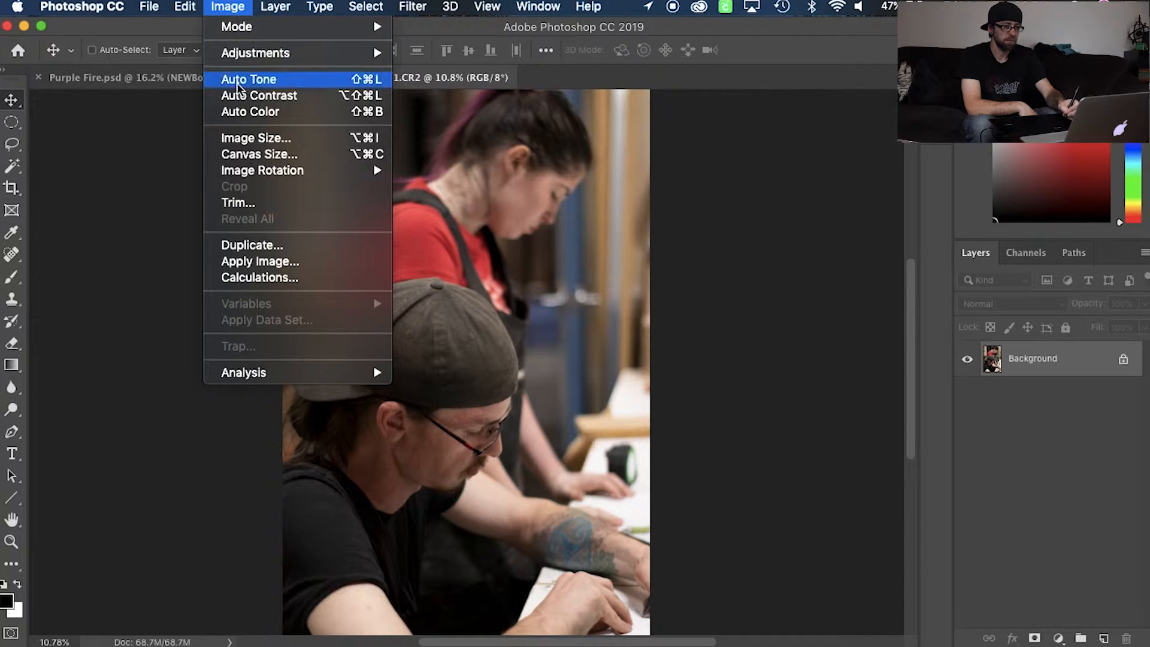
pyautogui.moveTo(295, 375)
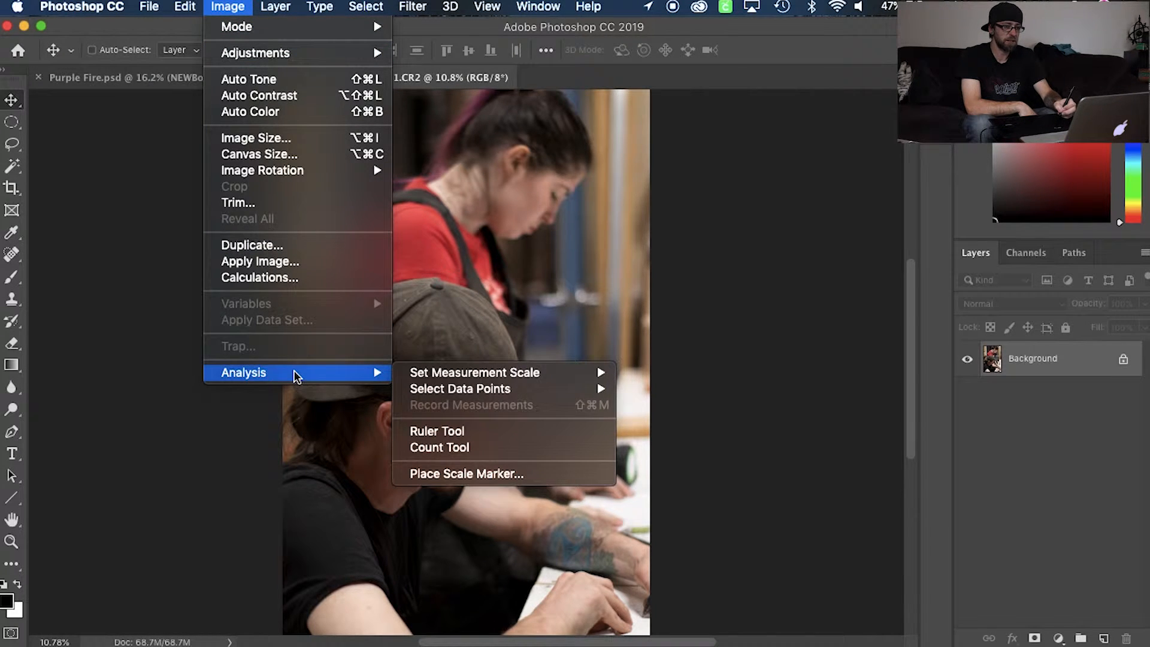
pyautogui.click(415, 431)
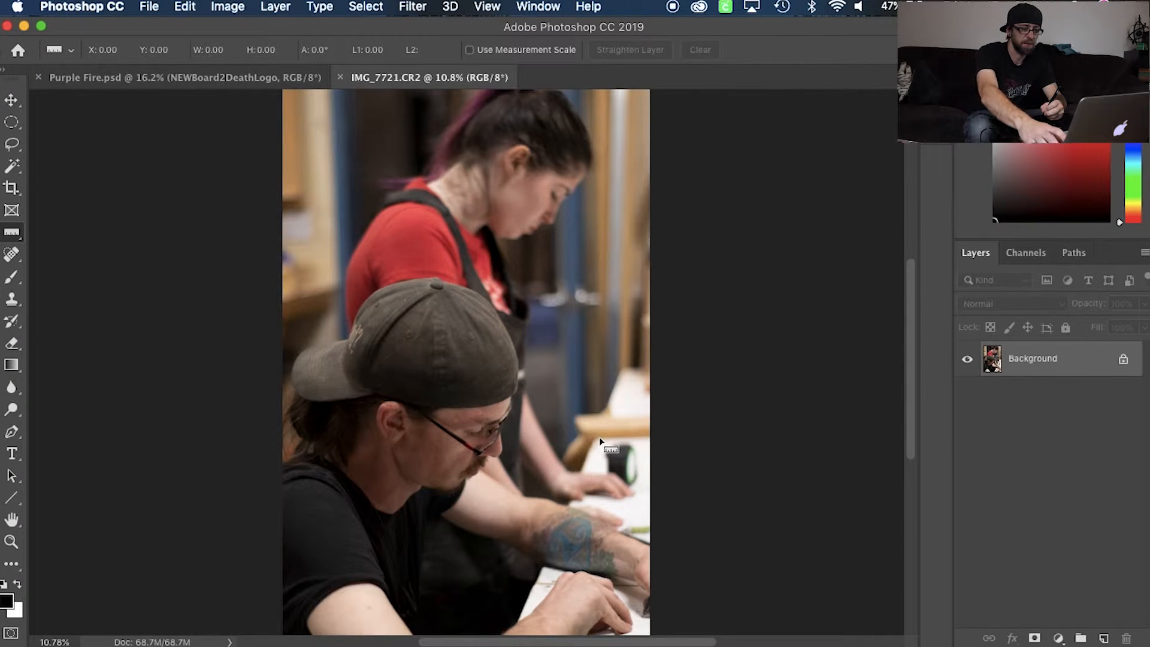
pyautogui.scroll(10, 602, 443)
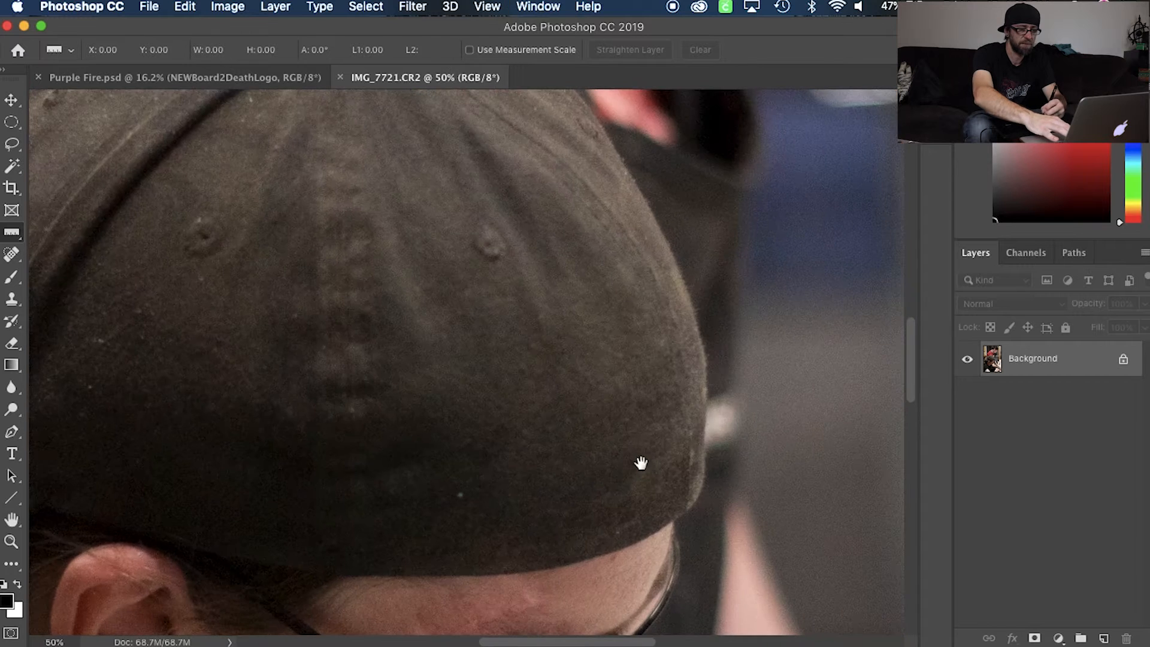
pyautogui.moveTo(639, 465); pyautogui.dragTo(330, 241)
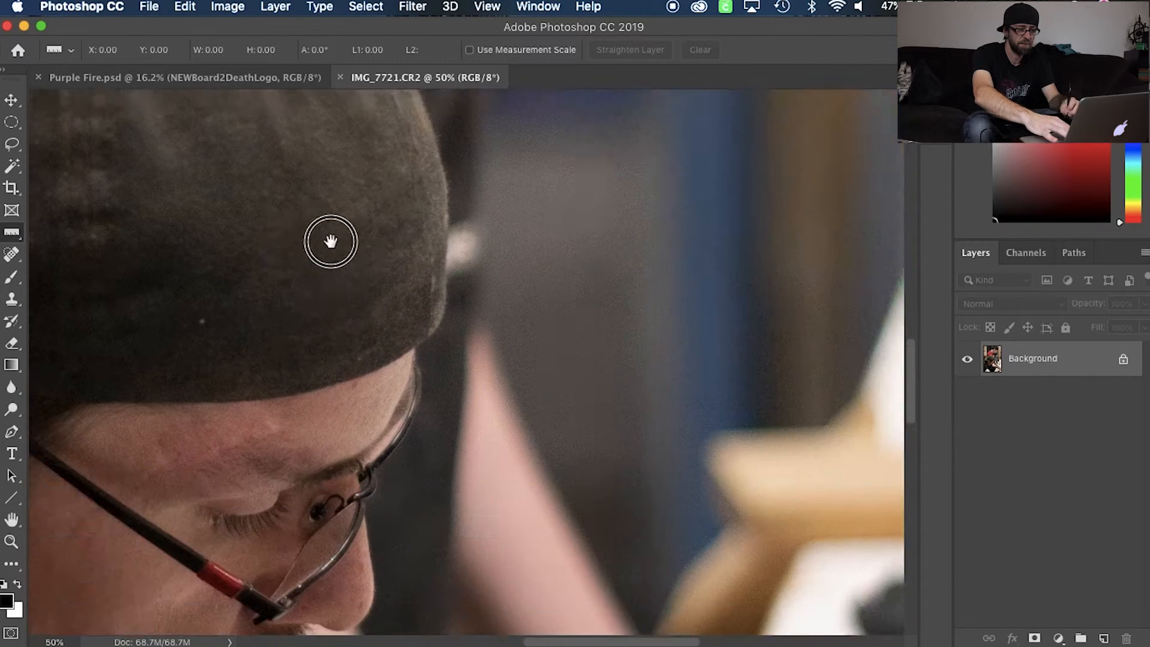
pyautogui.scroll(-10, 330, 242)
pyautogui.hscroll(8, 331, 242)
pyautogui.scroll(3, 544, 341)
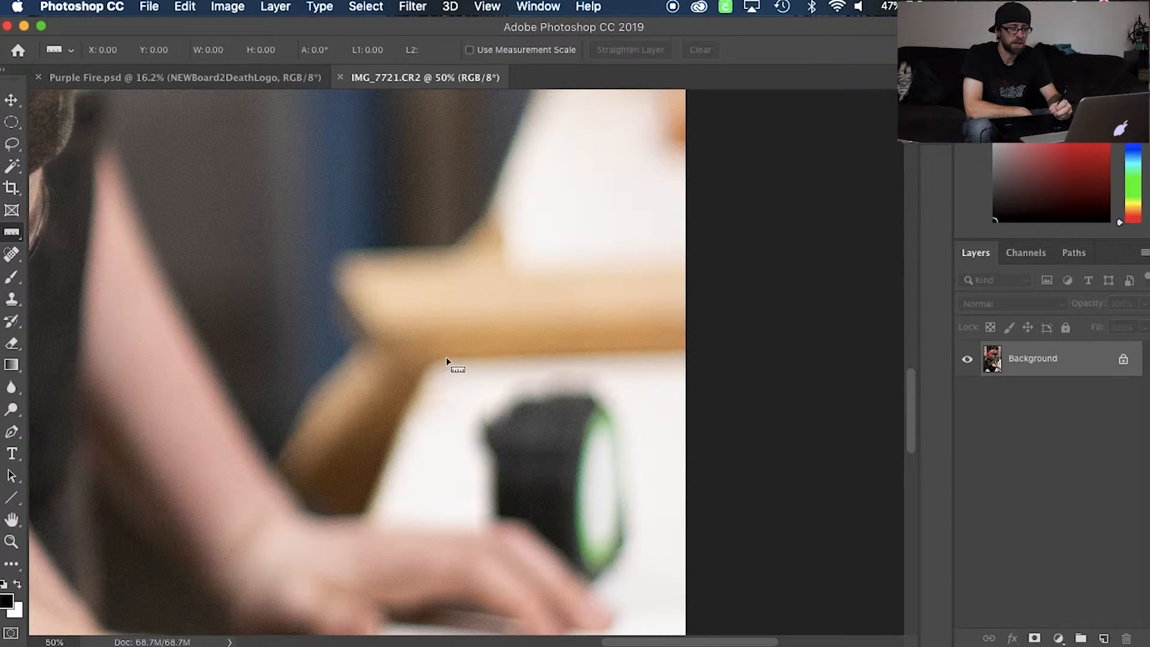
pyautogui.moveTo(625, 363); pyautogui.dragTo(679, 350)
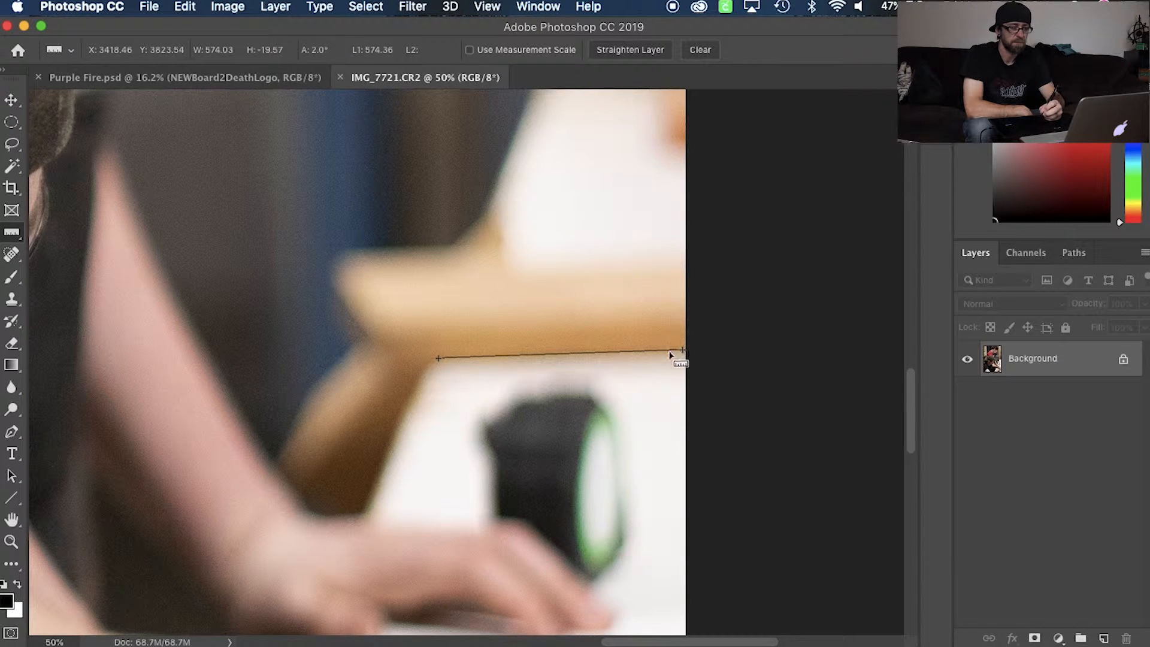
# Try to level the table edge with an arbitrary canvas rotation of 1.95° clockwise, taken from the ruler line
pyautogui.press('super+0')
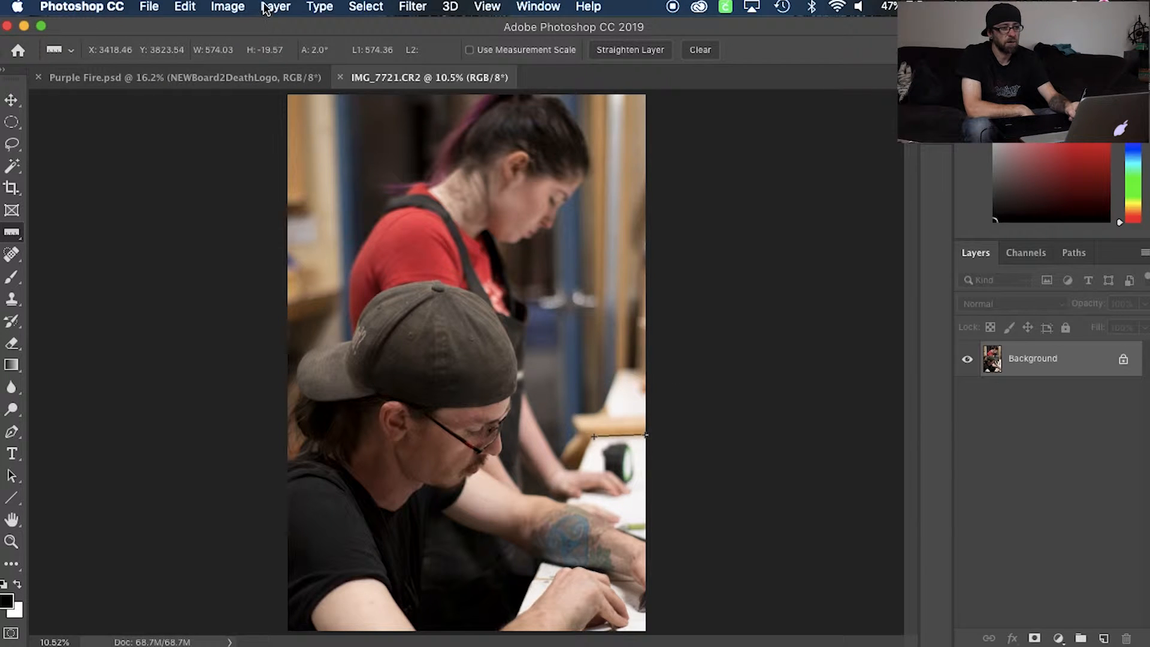
pyautogui.click(228, 6)
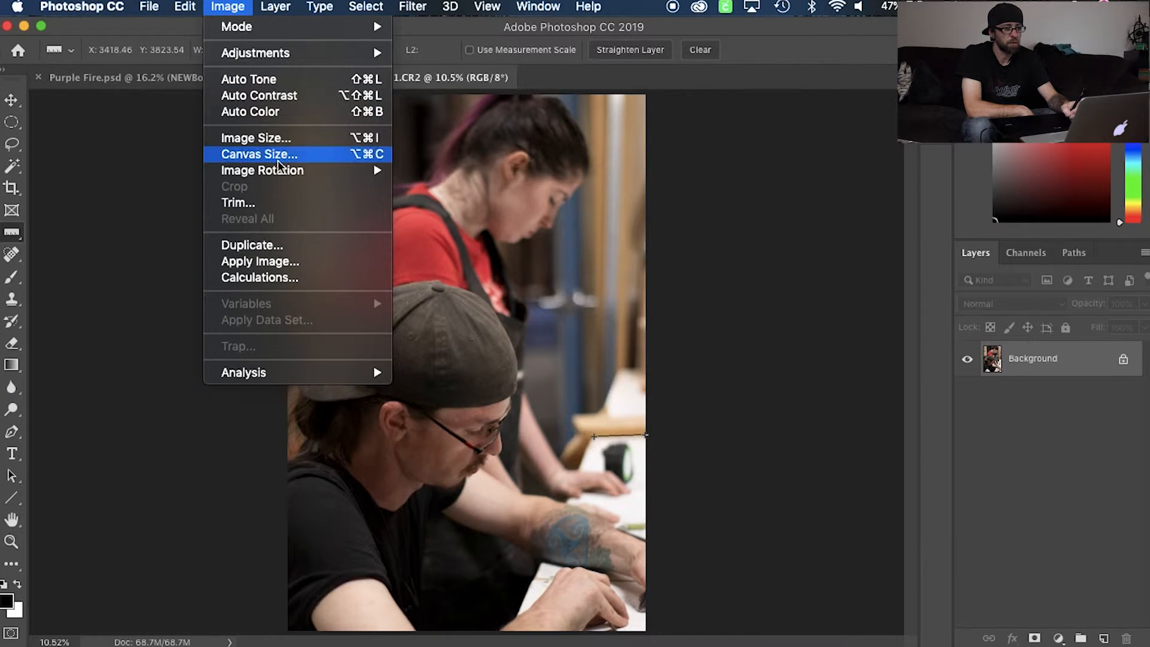
pyautogui.moveTo(279, 173)
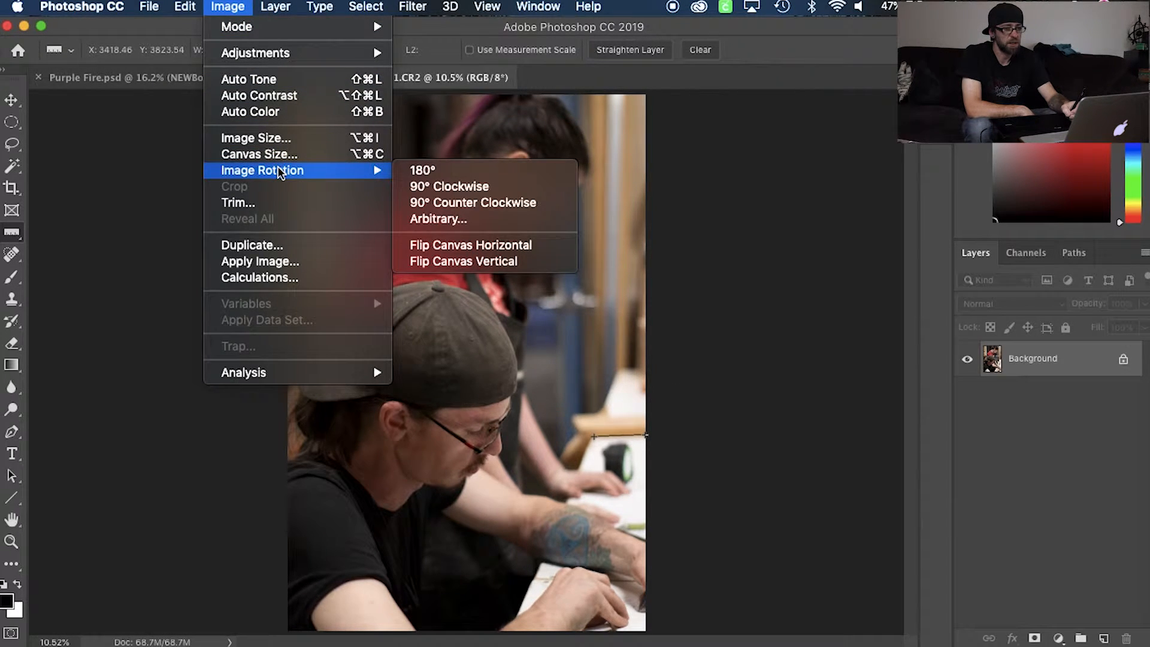
pyautogui.click(422, 222)
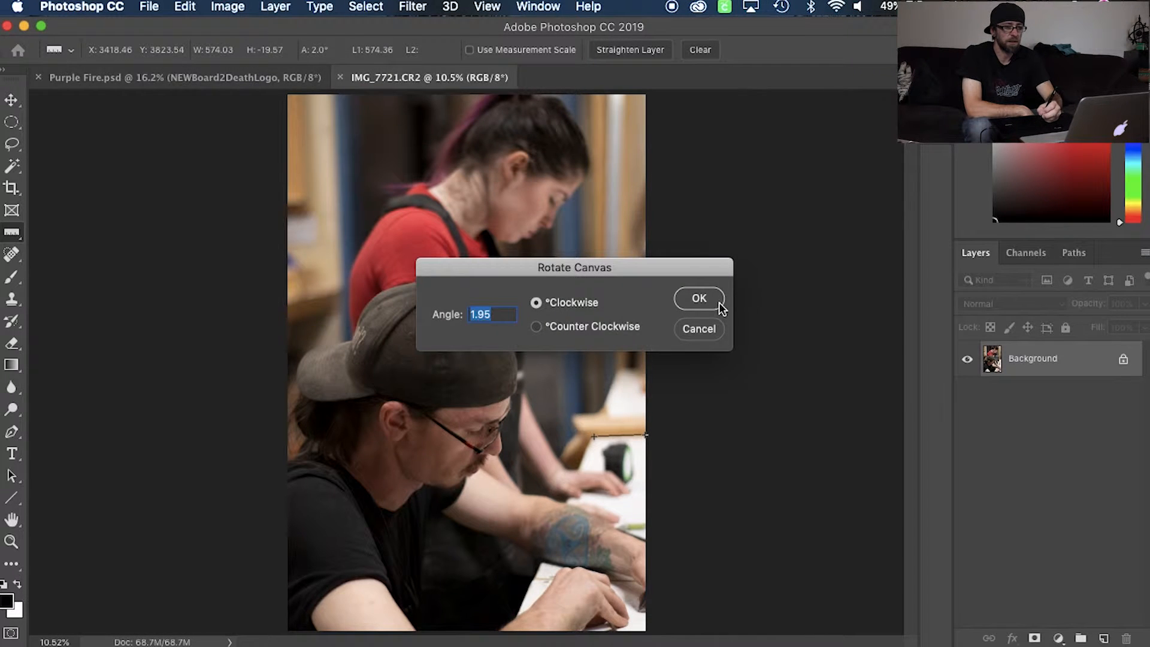
pyautogui.click(701, 299)
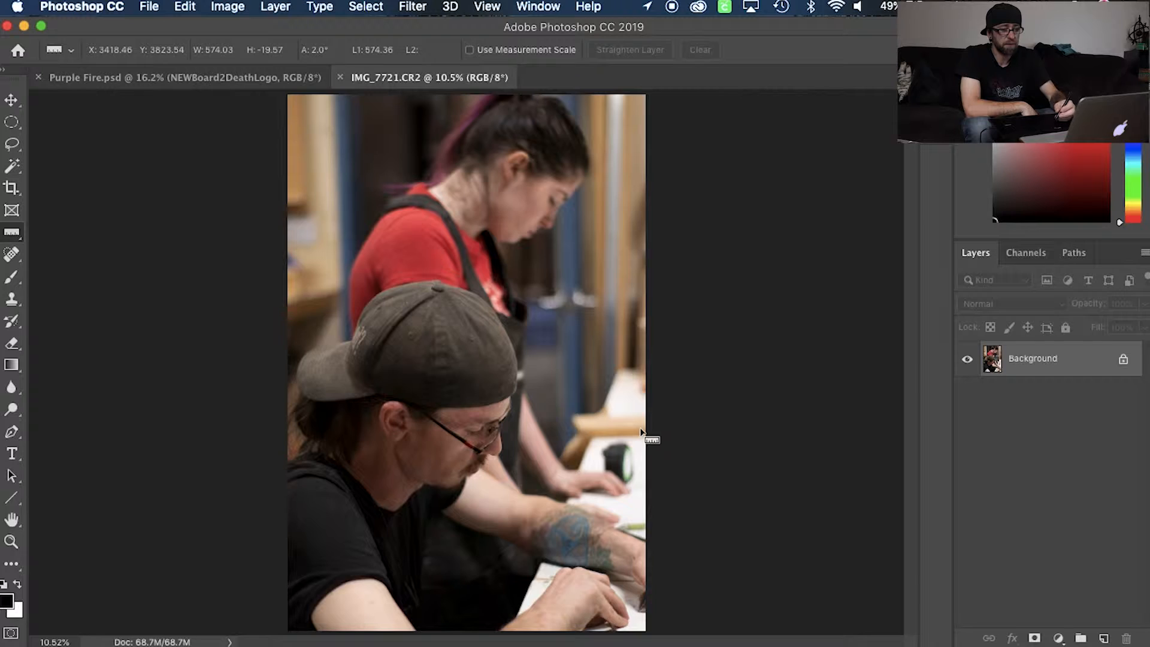
pyautogui.moveTo(591, 439); pyautogui.dragTo(636, 409)
pyautogui.click(226, 8)
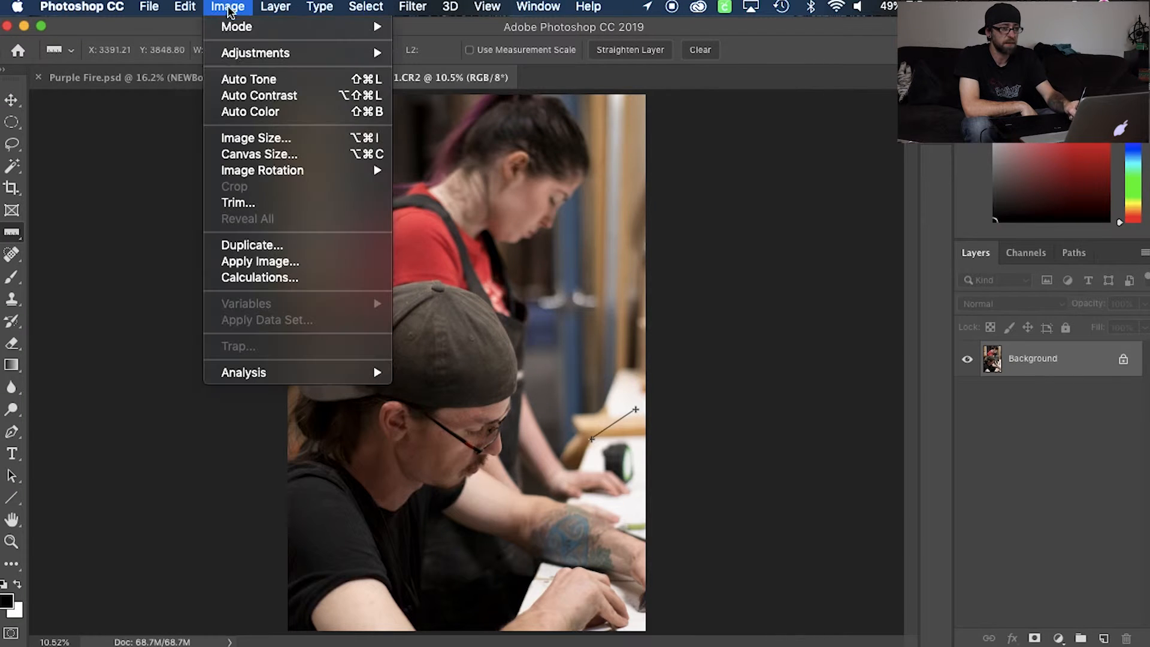
pyautogui.moveTo(377, 170)
pyautogui.click(436, 219)
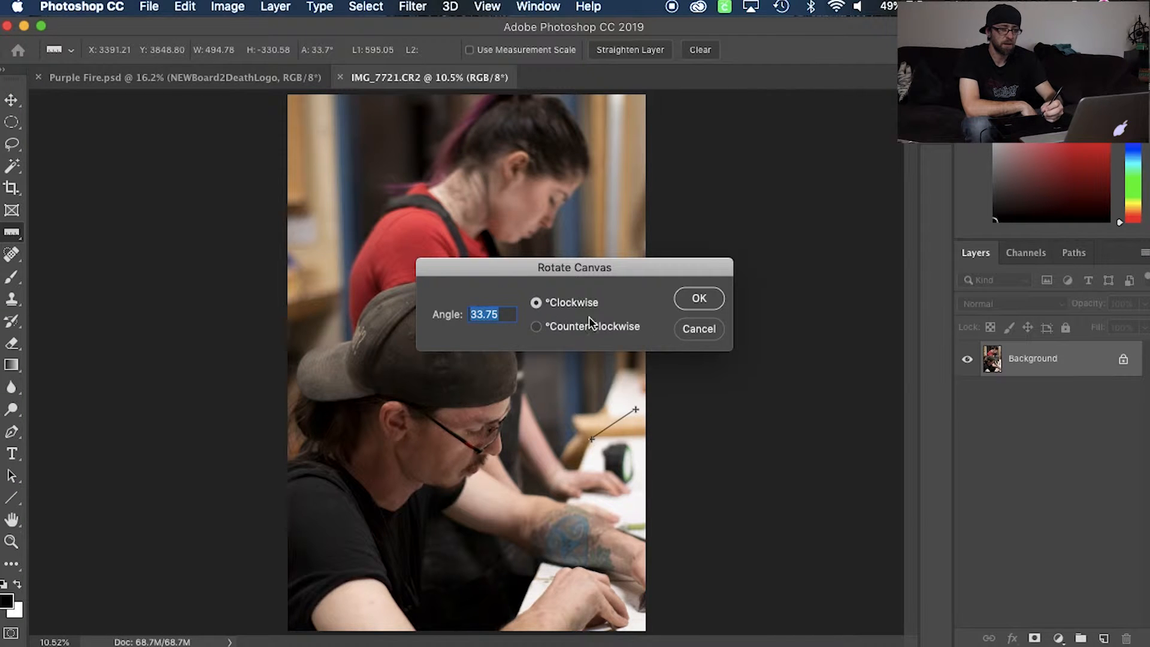
pyautogui.click(697, 331)
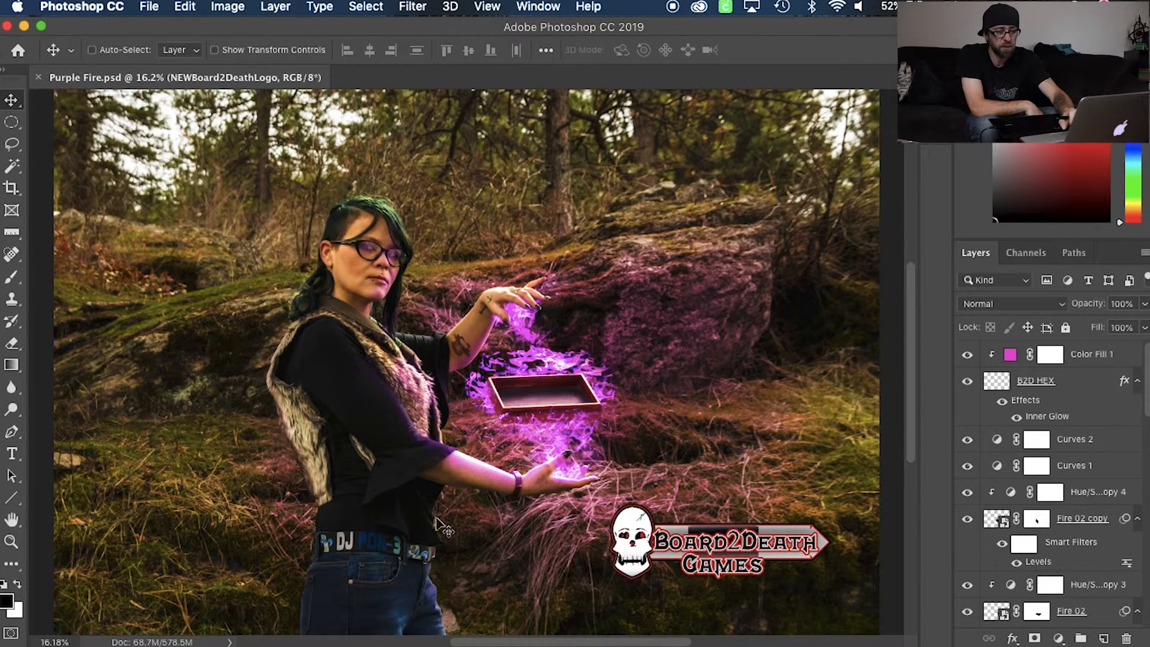
# Compare the original Background layer on its own with the full composite, restoring the other layers each time
pyautogui.scroll(-3, 1061, 501)
pyautogui.scroll(3, 1061, 500)
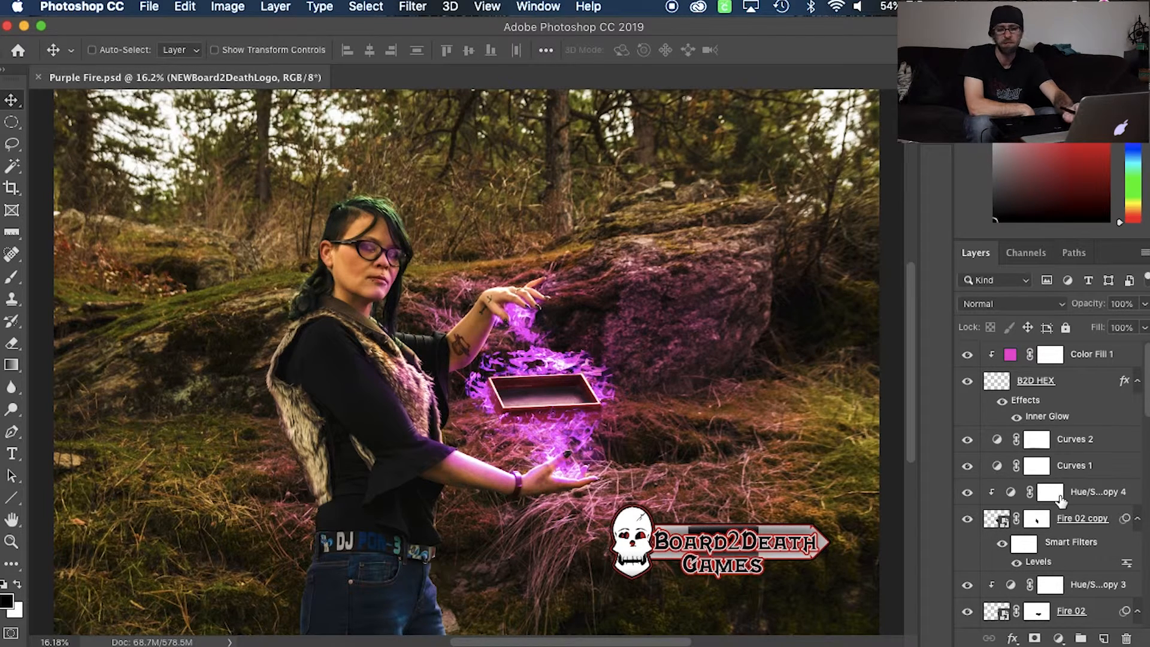
pyautogui.moveTo(1141, 393); pyautogui.dragTo(1143, 611)
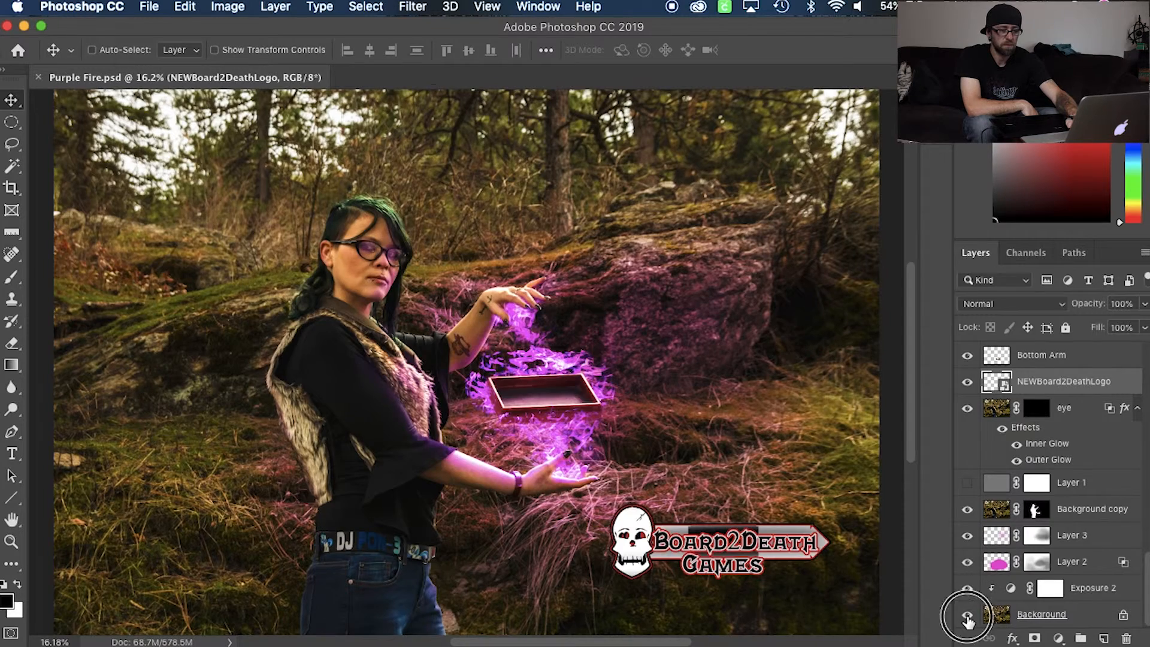
pyautogui.keyDown('alt'); pyautogui.click(968, 615); pyautogui.keyUp('alt')
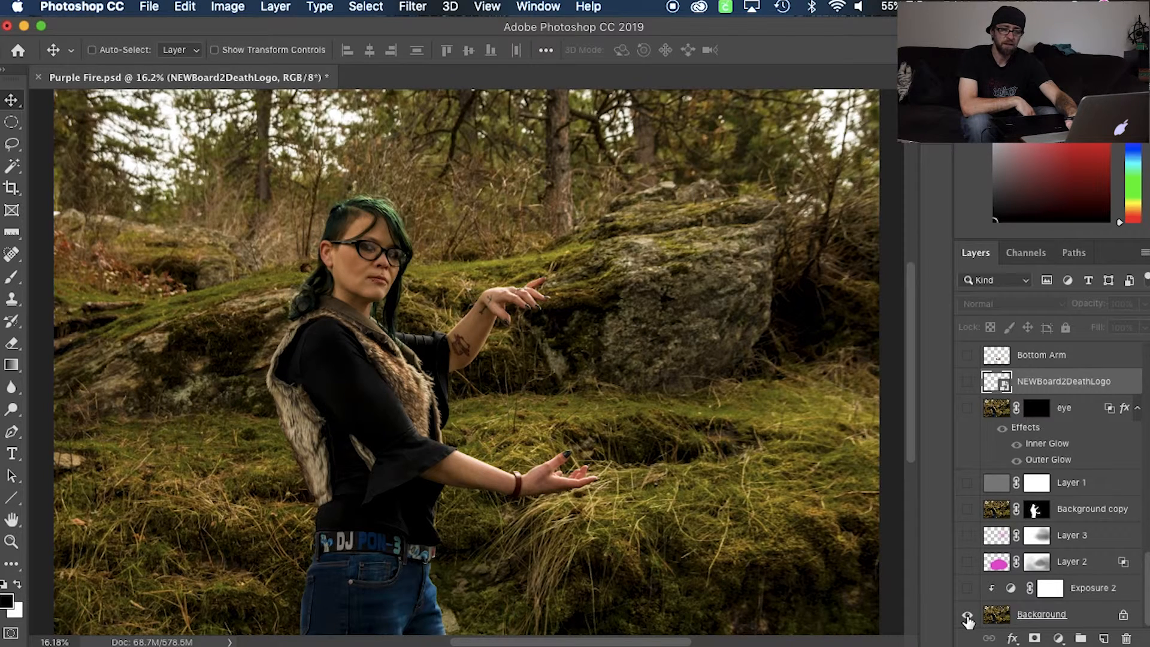
pyautogui.keyDown('alt'); pyautogui.click(968, 618); pyautogui.keyUp('alt')
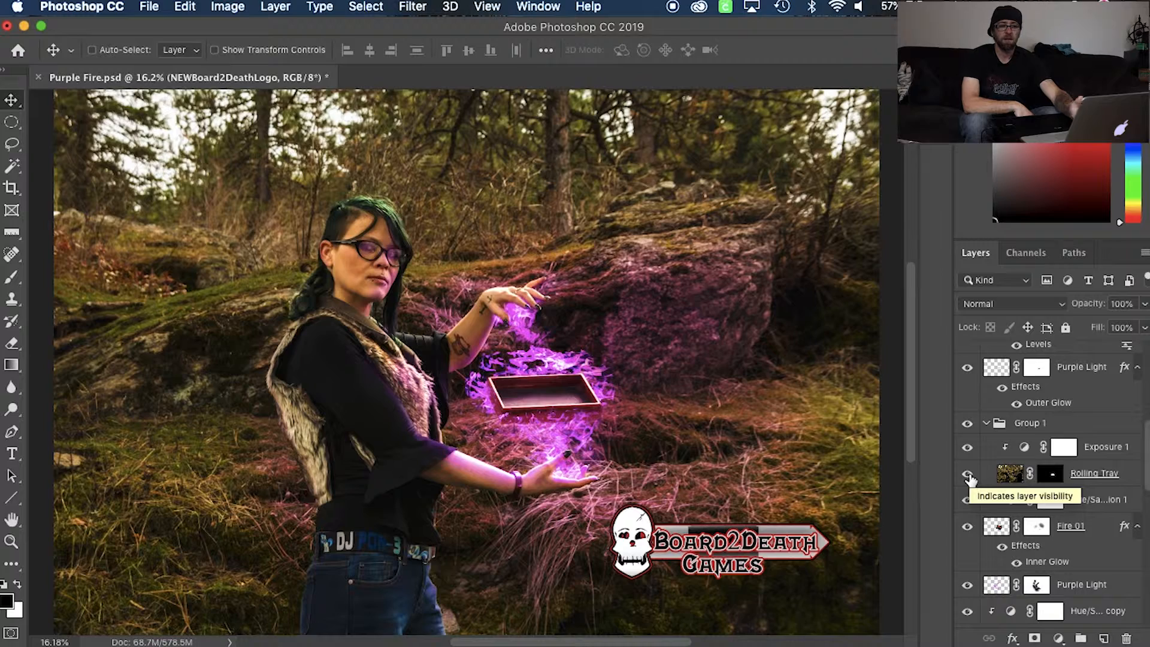
pyautogui.click(971, 481)
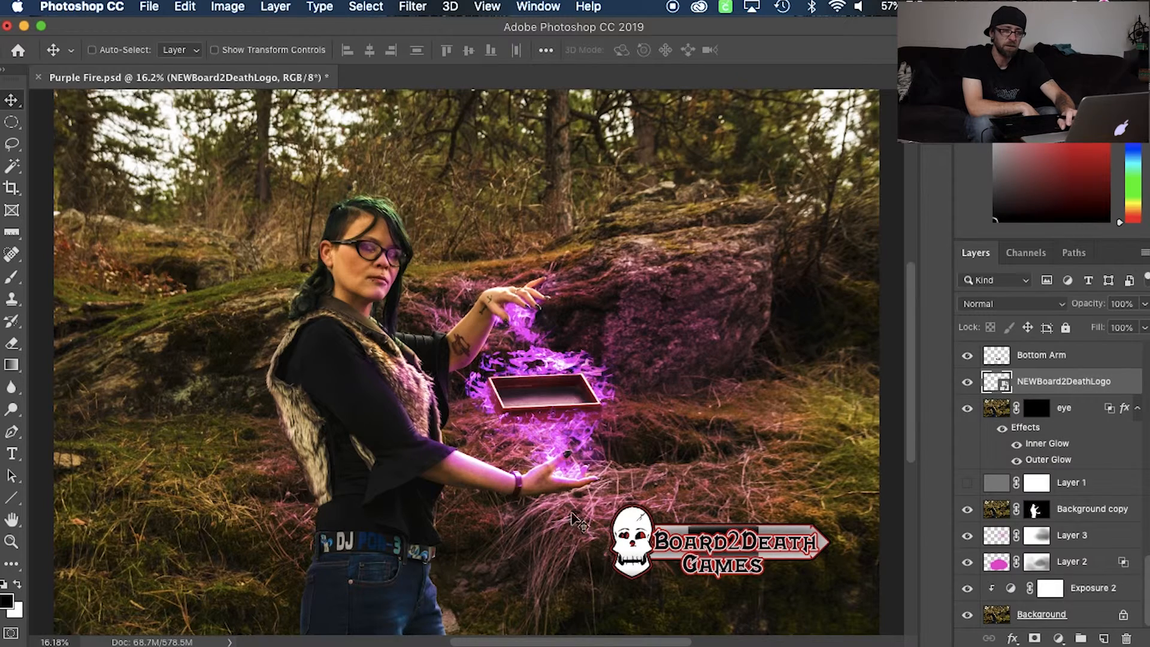
pyautogui.keyDown('alt'); pyautogui.click(968, 617); pyautogui.keyUp('alt')
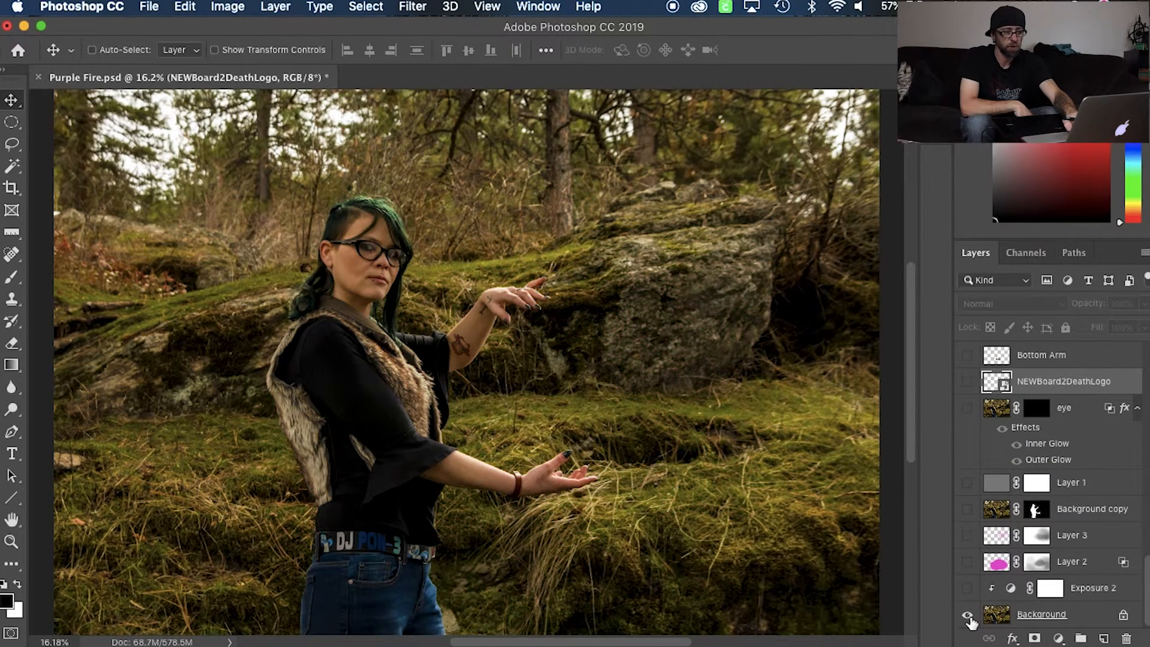
pyautogui.keyDown('alt'); pyautogui.click(968, 619); pyautogui.keyUp('alt')
# View the Rolling Tray layer in isolation and restore the visibility of the other layers
pyautogui.scroll(10, 983, 544)
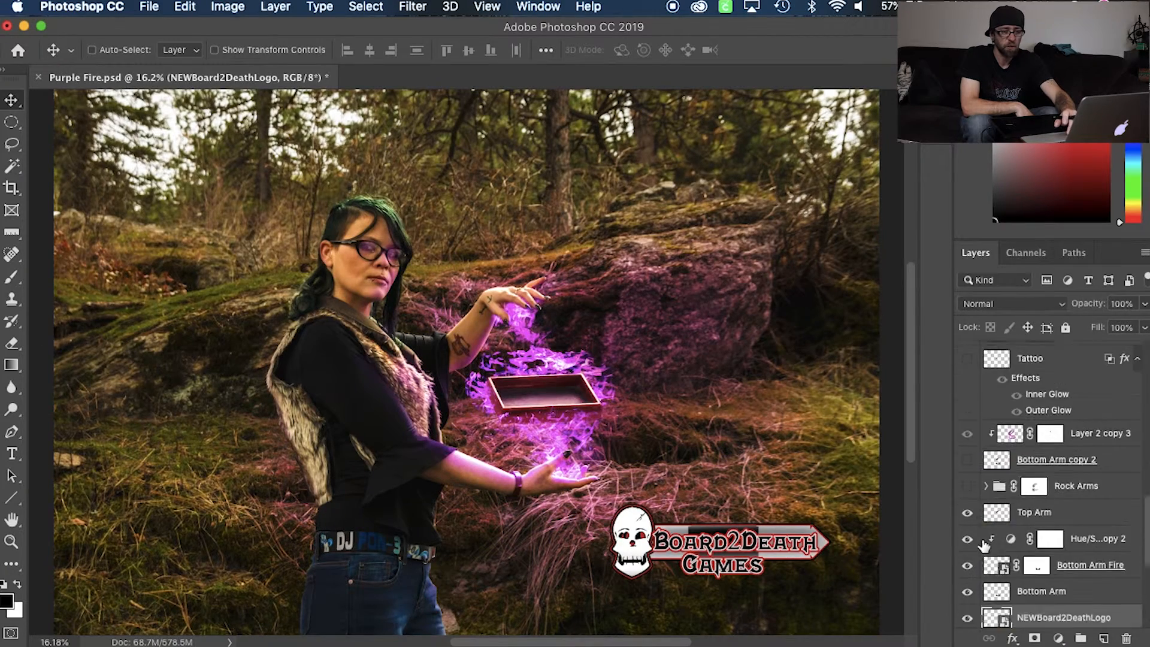
pyautogui.scroll(5, 983, 545)
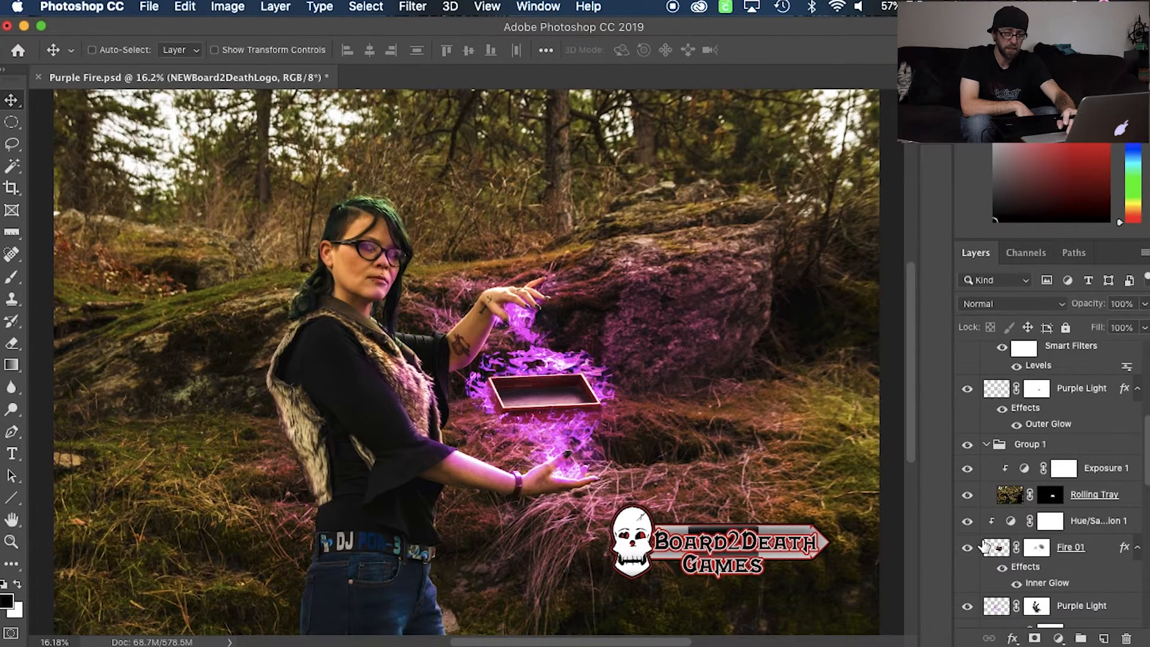
pyautogui.keyDown('alt'); pyautogui.click(969, 497); pyautogui.keyUp('alt')
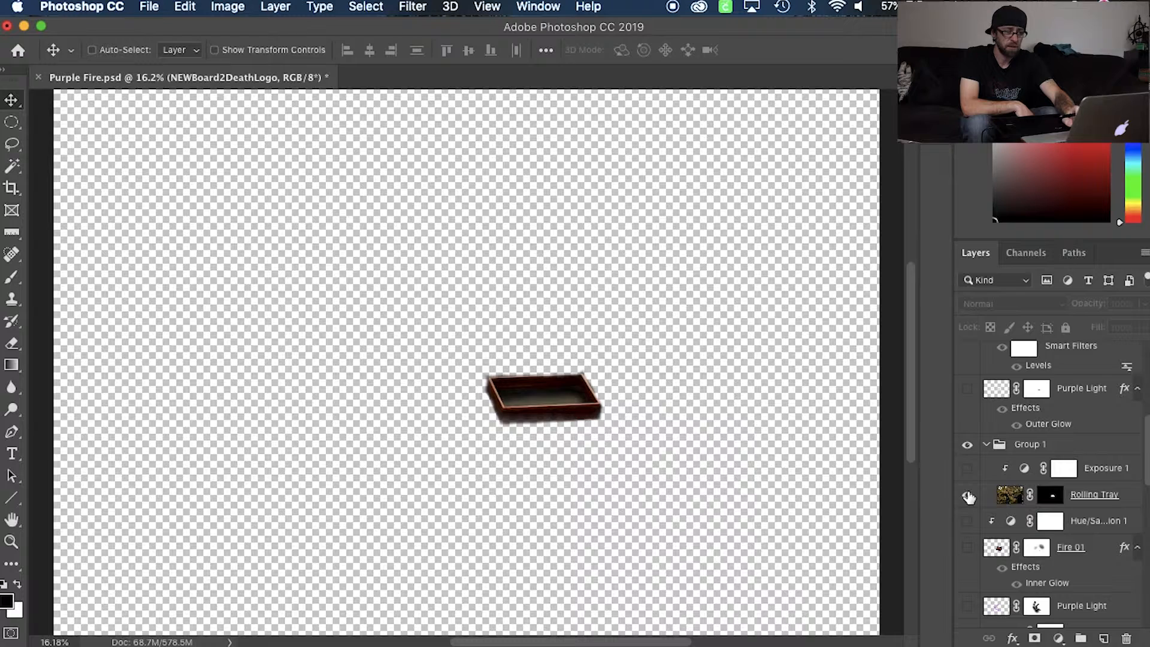
pyautogui.keyDown('alt'); pyautogui.click(969, 497); pyautogui.keyUp('alt')
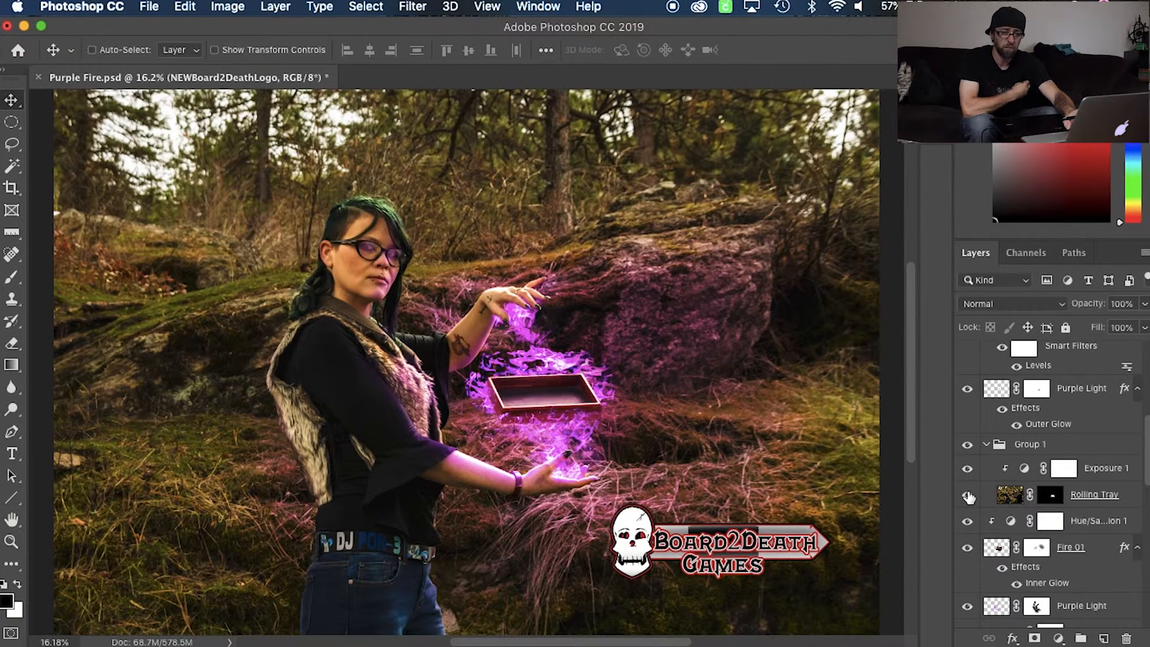
# Delete the Rolling Tray layer's mask and hide every layer except Rolling Tray and Background
pyautogui.click(1052, 495)
pyautogui.rightClick(1054, 495)
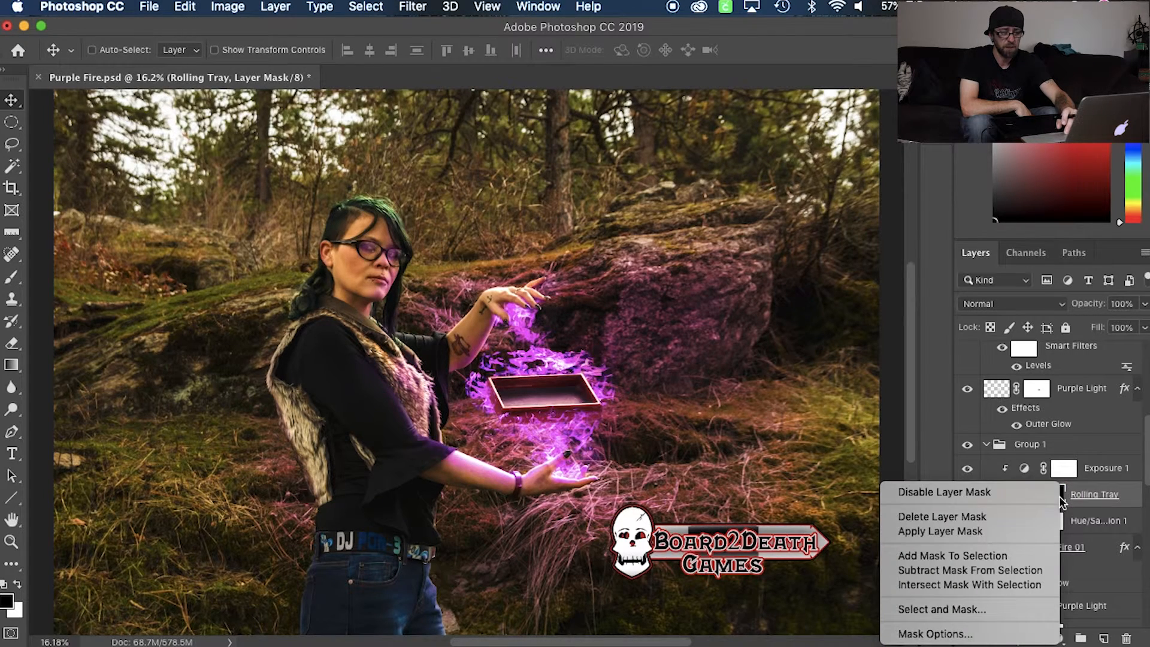
pyautogui.click(1019, 515)
pyautogui.scroll(-5, 1048, 539)
pyautogui.keyDown('alt'); pyautogui.click(969, 616); pyautogui.keyUp('alt')
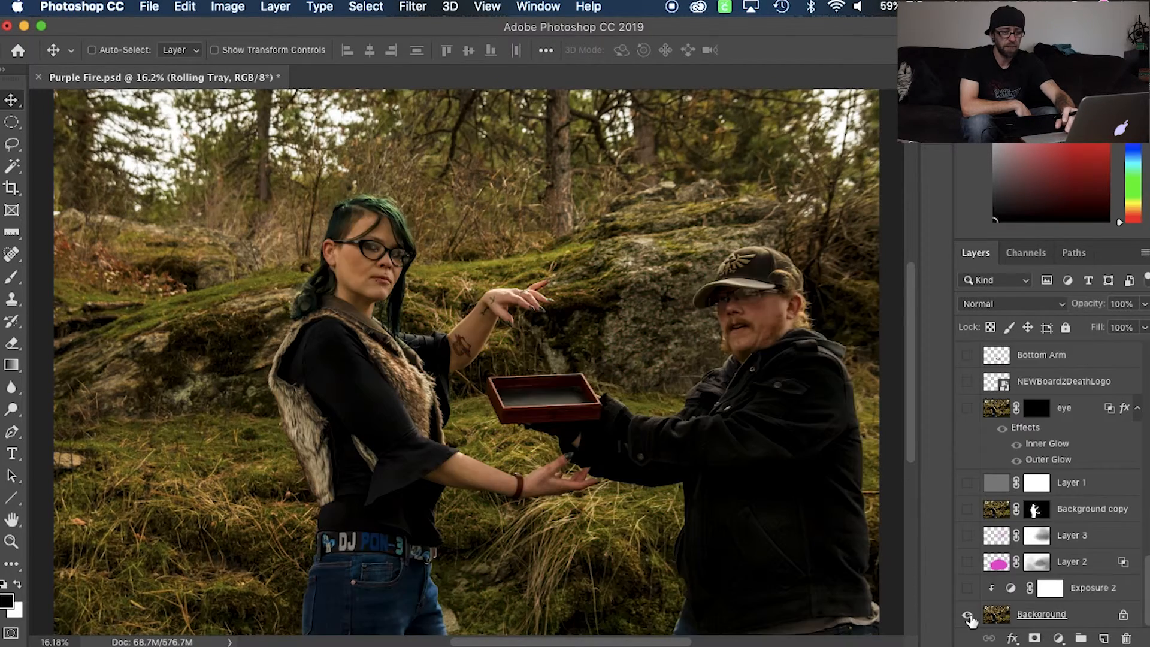
# Compare the scene with and without the unmasked Rolling Tray layer by switching its visibility off and on
pyautogui.scroll(8, 983, 573)
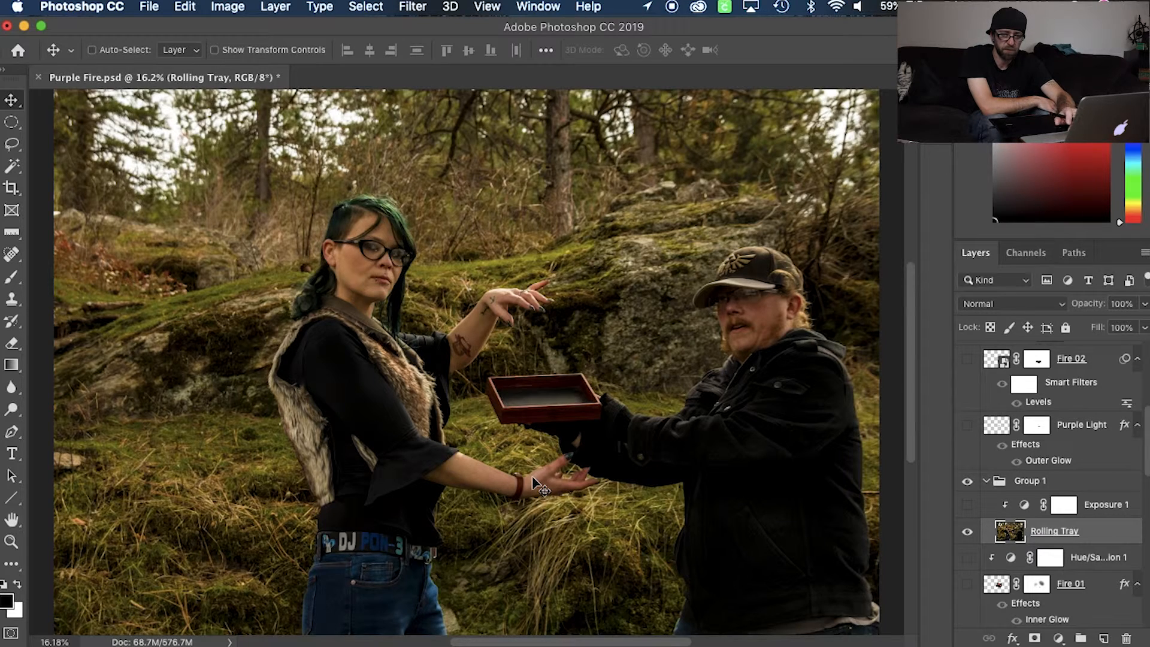
pyautogui.click(967, 532)
pyautogui.click(968, 533)
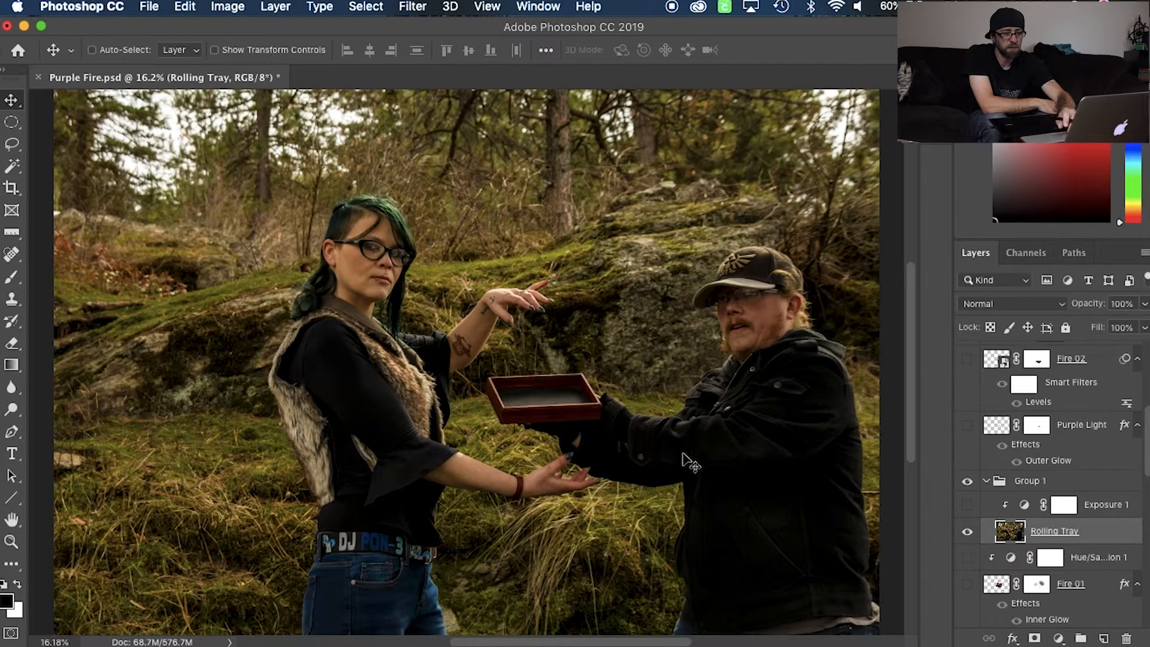
pyautogui.click(968, 532)
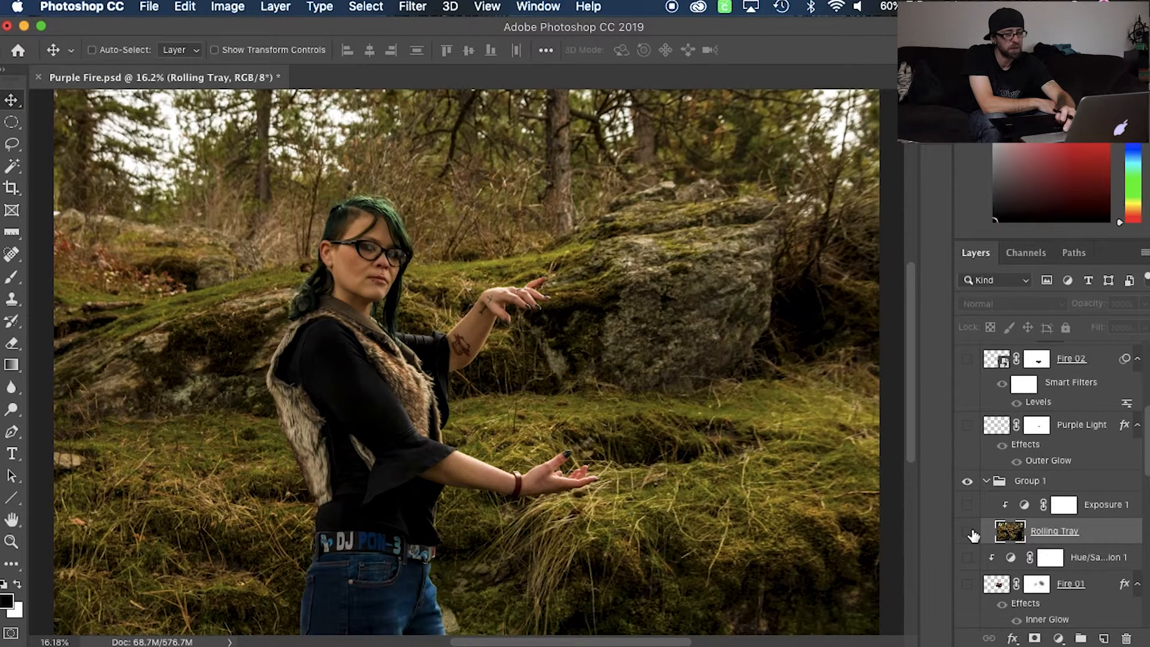
pyautogui.click(971, 534)
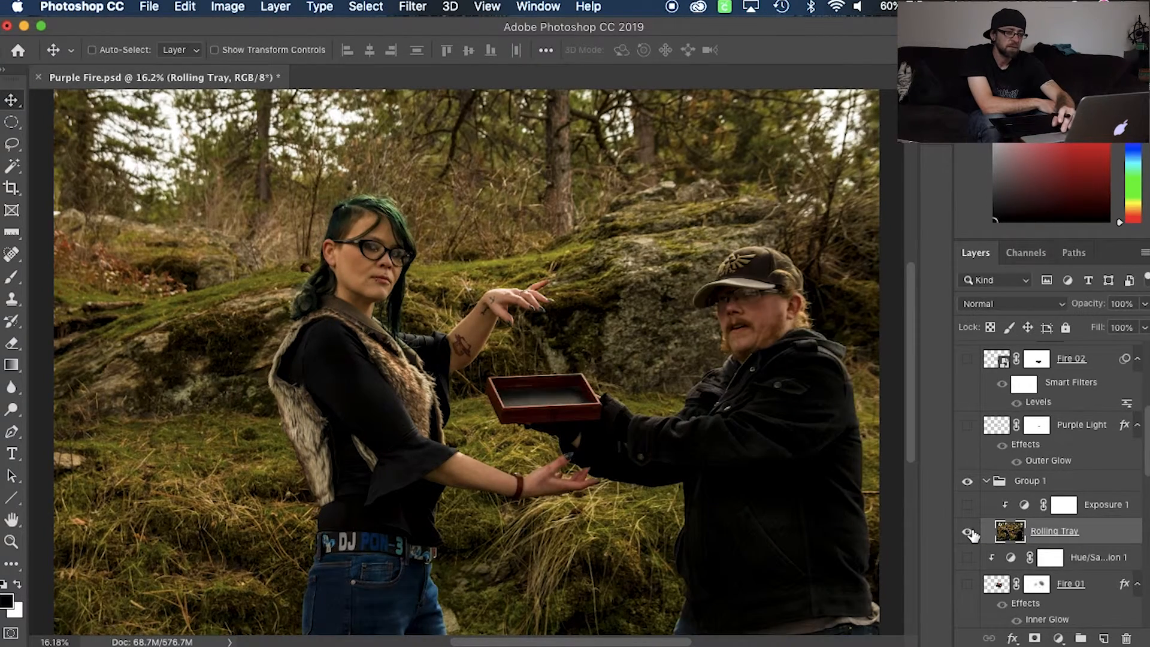
pyautogui.click(969, 533)
pyautogui.click(968, 533)
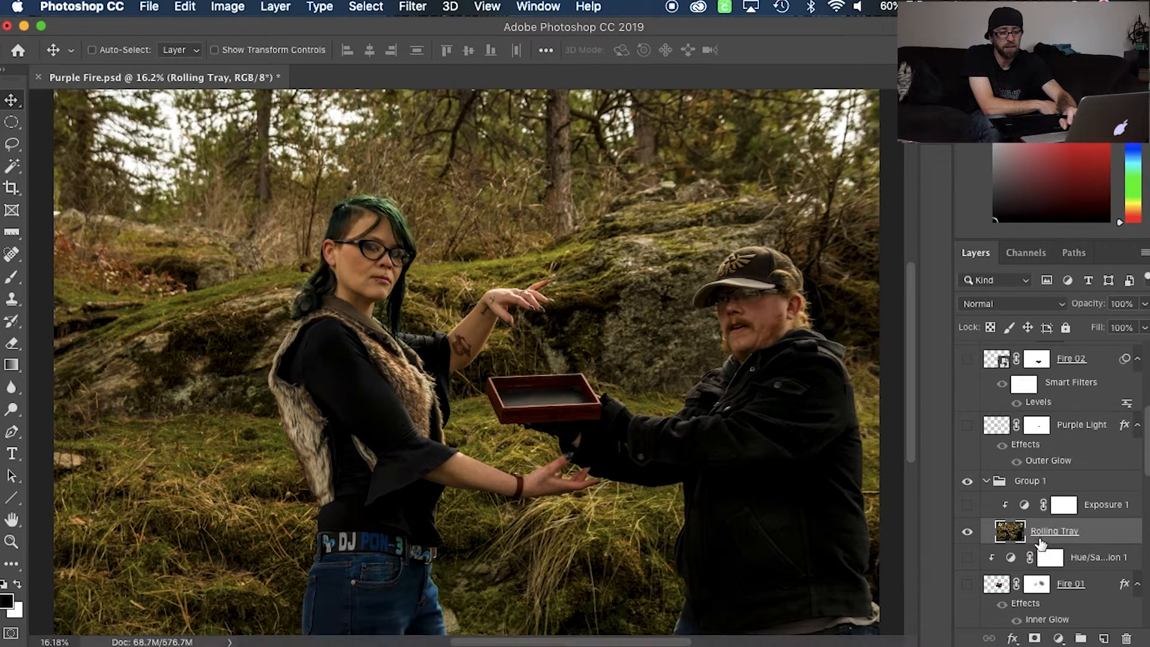
# Add a white layer mask to Rolling Tray and paint out the man's body in black with a 632 px Brush
pyautogui.click(1103, 533)
pyautogui.click(1035, 638)
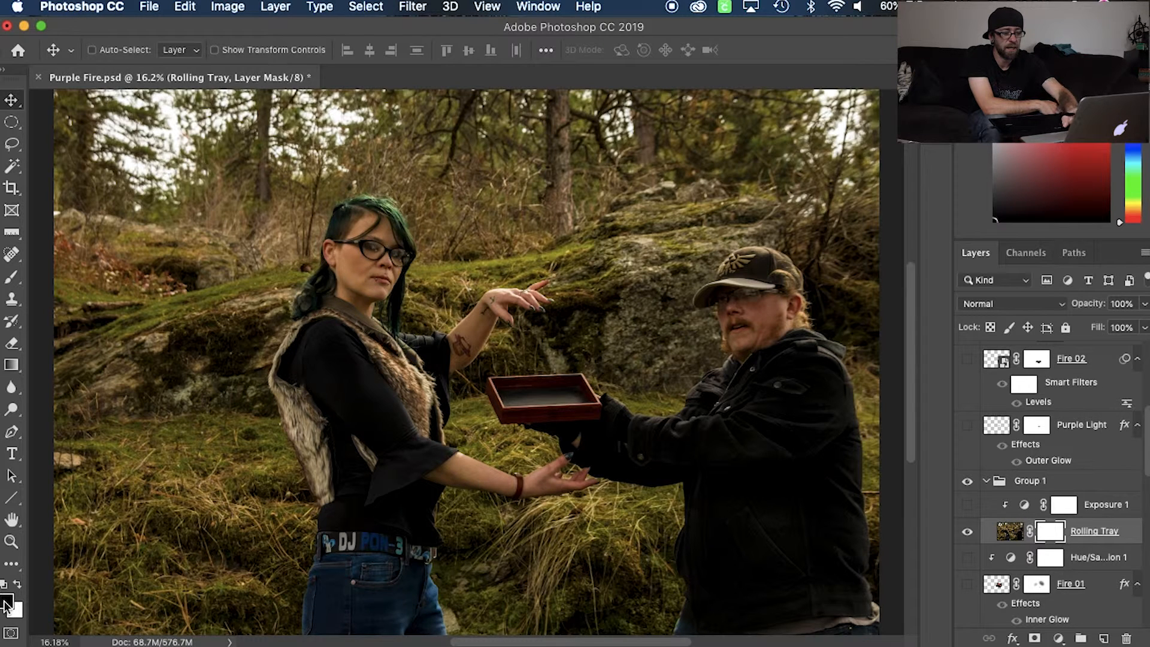
pyautogui.press('b')
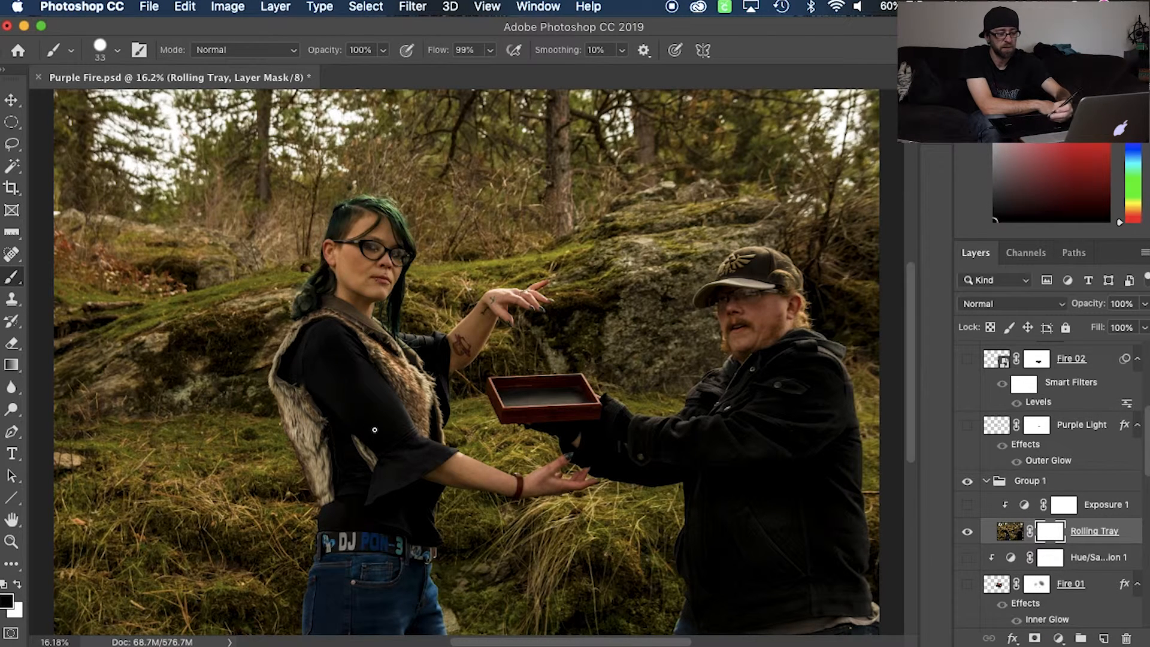
pyautogui.moveTo(661, 345); pyautogui.dragTo(678, 321)
pyautogui.moveTo(642, 371)
pyautogui.mouseDown()
pyautogui.moveTo(666, 365)
pyautogui.moveTo(641, 480)
pyautogui.moveTo(718, 342)
pyautogui.moveTo(770, 294)
pyautogui.moveTo(754, 323)
pyautogui.moveTo(747, 272)
pyautogui.moveTo(772, 321)
pyautogui.moveTo(788, 412)
pyautogui.moveTo(816, 438)
pyautogui.moveTo(831, 348)
pyautogui.moveTo(828, 464)
pyautogui.moveTo(801, 568)
pyautogui.moveTo(741, 601)
pyautogui.moveTo(715, 517)
pyautogui.moveTo(758, 417)
pyautogui.moveTo(751, 461)
pyautogui.moveTo(731, 403)
pyautogui.moveTo(706, 489)
pyautogui.moveTo(767, 511)
pyautogui.moveTo(834, 494)
pyautogui.moveTo(864, 560)
pyautogui.moveTo(820, 611)
pyautogui.moveTo(845, 599)
pyautogui.moveTo(844, 620)
pyautogui.moveTo(795, 553)
pyautogui.moveTo(713, 591)
pyautogui.mouseUp()
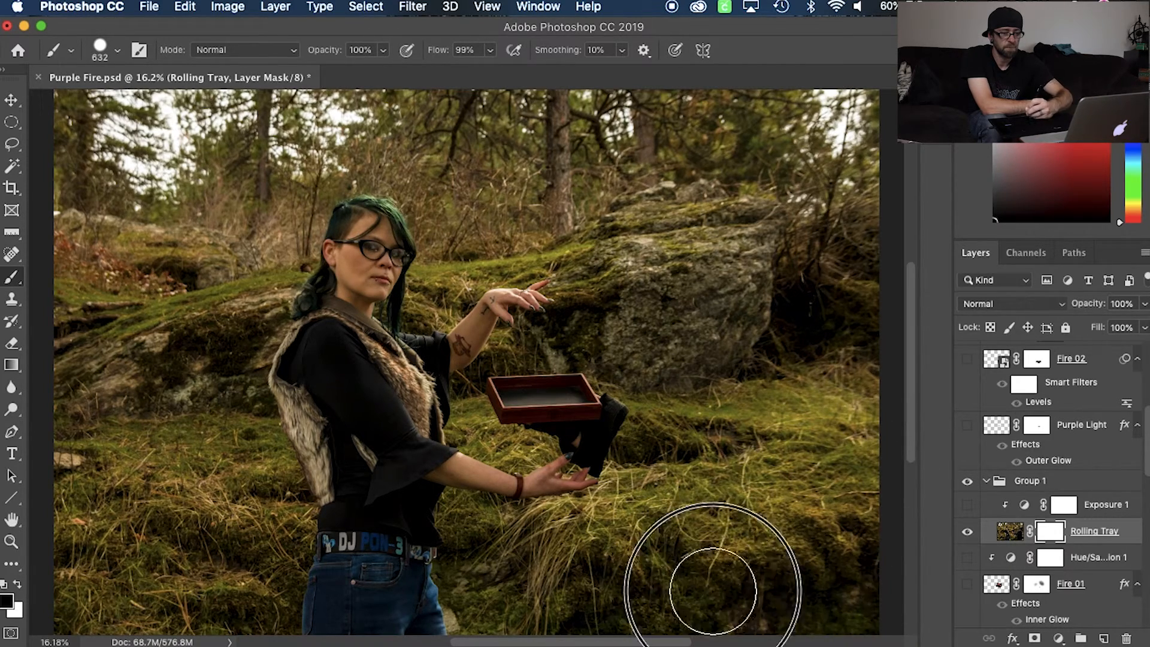
pyautogui.moveTo(586, 475)
pyautogui.mouseDown()
pyautogui.moveTo(560, 483)
pyautogui.moveTo(649, 397)
pyautogui.moveTo(536, 488)
pyautogui.mouseUp()
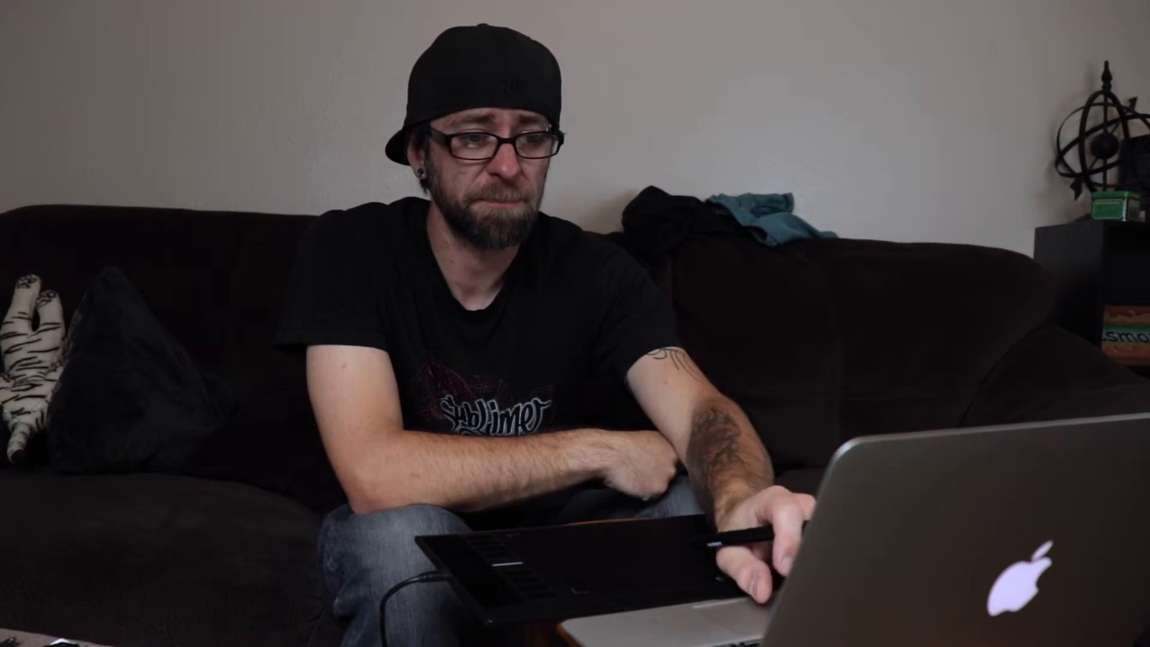
# Mask out the gloved hand behind and below the tray with a soft 168 px black Brush
pyautogui.scroll(3, 580, 408)
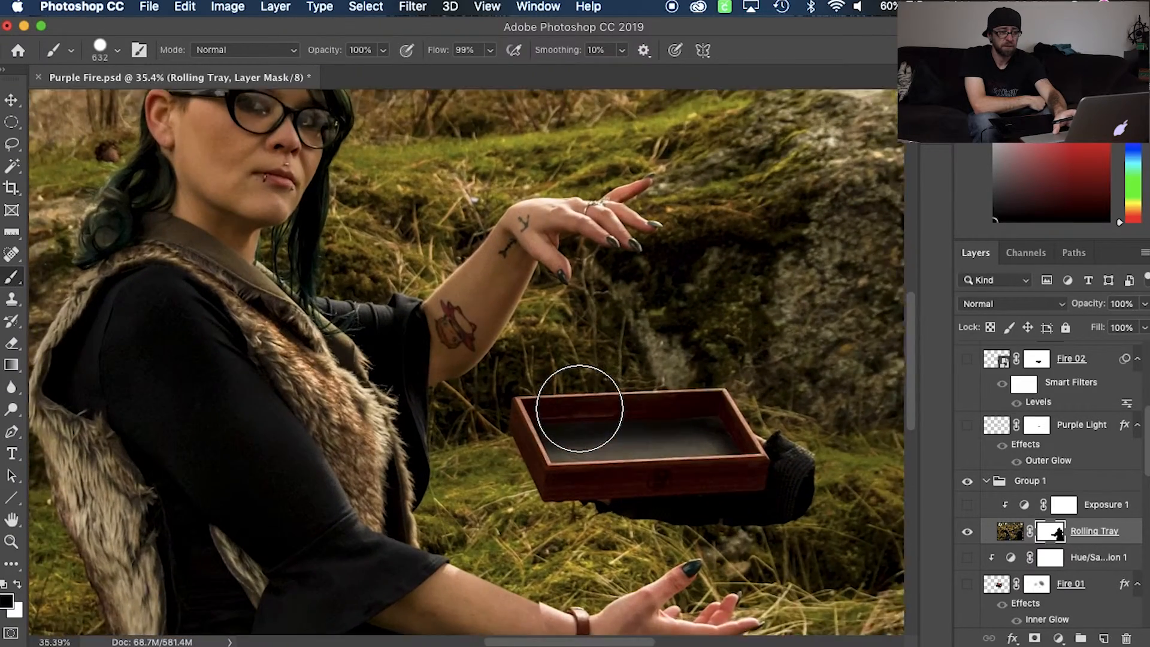
pyautogui.scroll(2, 579, 408)
pyautogui.hscroll(5, 578, 410)
pyautogui.scroll(-2, 578, 410)
pyautogui.scroll(2, 577, 406)
pyautogui.hscroll(-5, 577, 405)
pyautogui.scroll(1, 577, 406)
pyautogui.moveTo(580, 267)
pyautogui.mouseDown()
pyautogui.moveTo(588, 359)
pyautogui.moveTo(567, 200)
pyautogui.moveTo(578, 127)
pyautogui.moveTo(516, 141)
pyautogui.moveTo(473, 131)
pyautogui.mouseUp()
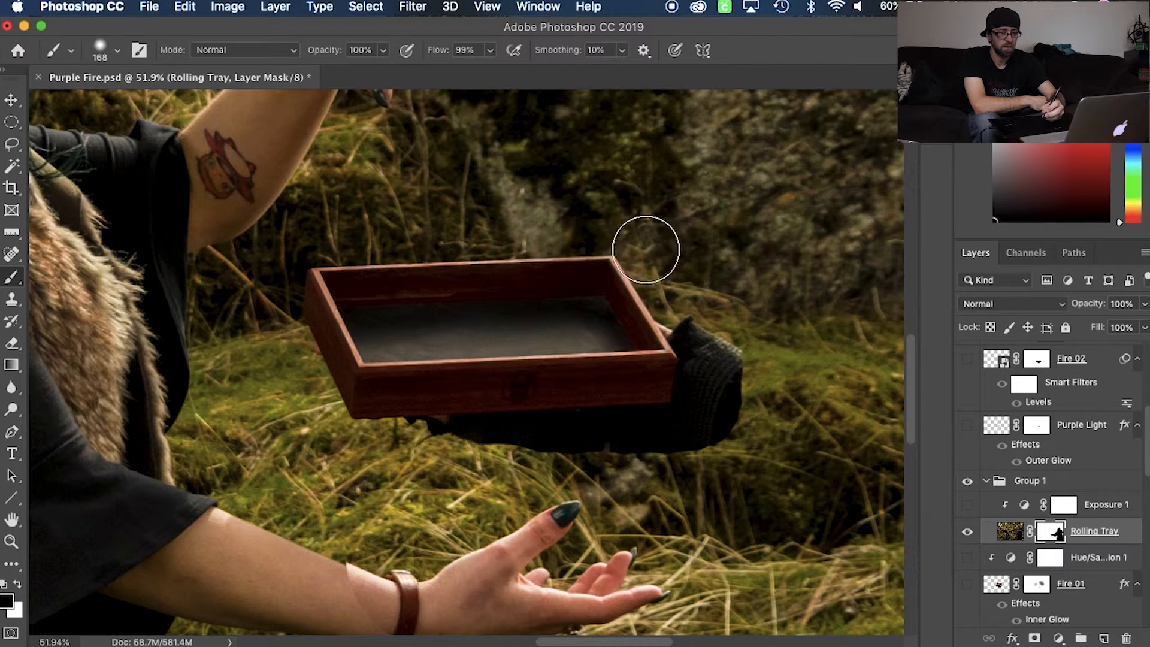
pyautogui.moveTo(678, 287)
pyautogui.mouseDown()
pyautogui.moveTo(685, 319)
pyautogui.moveTo(688, 290)
pyautogui.moveTo(702, 395)
pyautogui.moveTo(690, 410)
pyautogui.moveTo(539, 415)
pyautogui.moveTo(395, 442)
pyautogui.moveTo(539, 406)
pyautogui.moveTo(682, 343)
pyautogui.mouseUp()
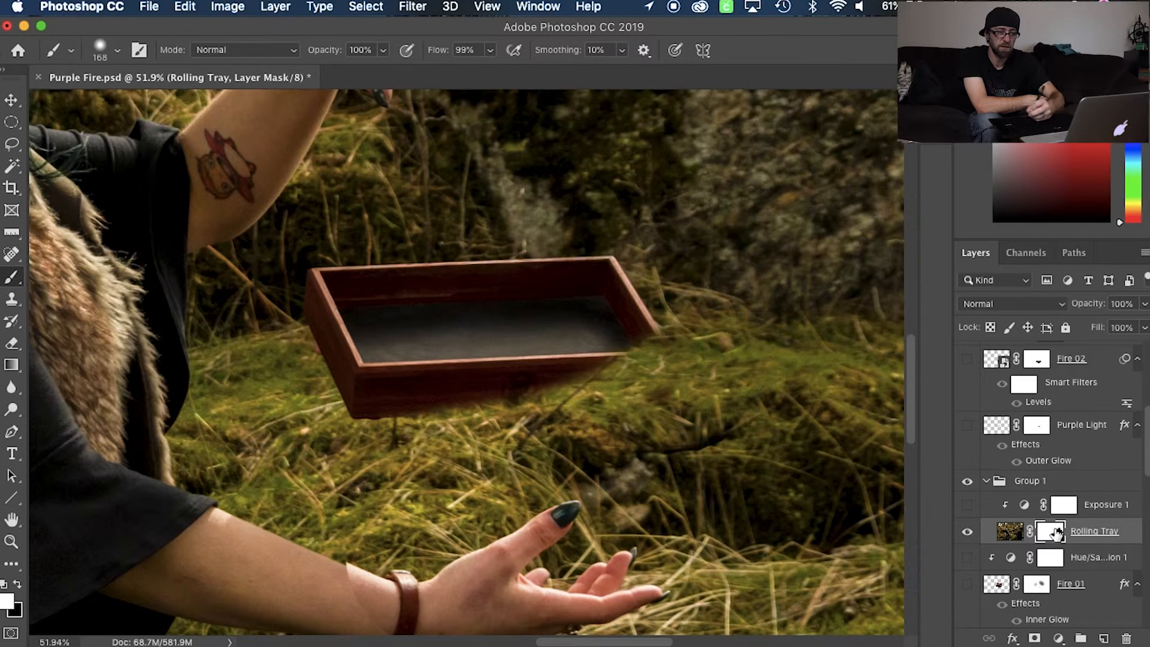
# Paint white on the mask to bring back the tray's erased front and corner, alternating black and white strokes over its middle
pyautogui.moveTo(546, 384)
pyautogui.mouseDown()
pyautogui.moveTo(526, 379)
pyautogui.moveTo(653, 356)
pyautogui.moveTo(634, 333)
pyautogui.moveTo(667, 380)
pyautogui.moveTo(532, 396)
pyautogui.moveTo(401, 388)
pyautogui.moveTo(393, 399)
pyautogui.mouseUp()
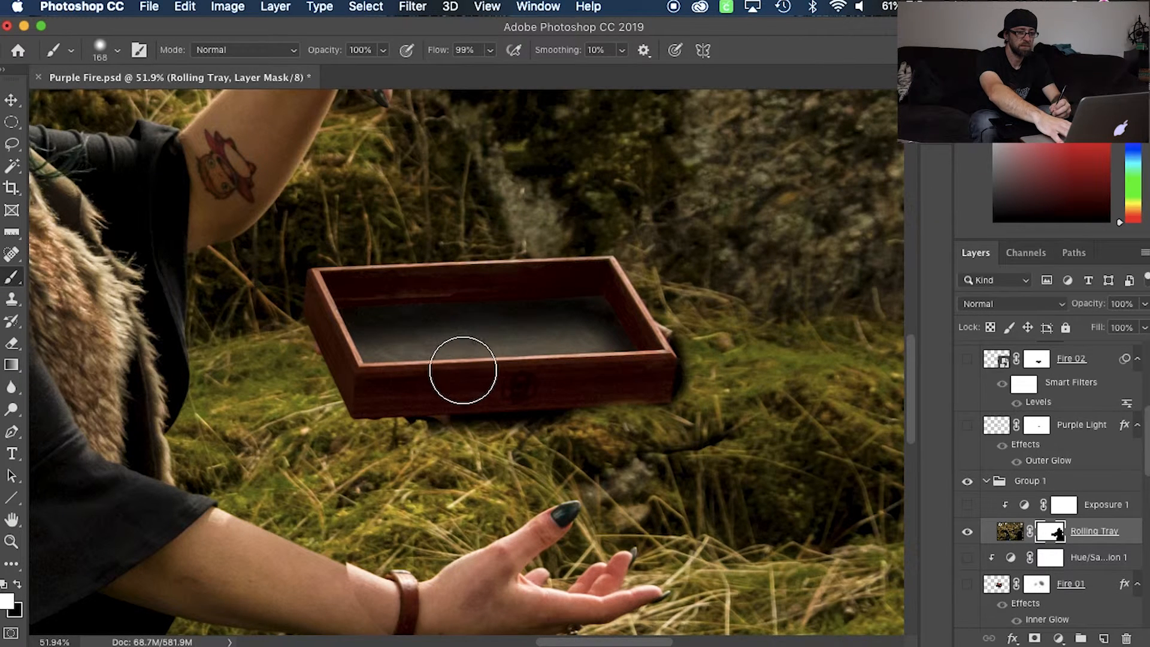
pyautogui.moveTo(459, 364)
pyautogui.mouseDown()
pyautogui.moveTo(471, 342)
pyautogui.moveTo(527, 360)
pyautogui.mouseUp()
pyautogui.press('x')
pyautogui.moveTo(462, 341)
pyautogui.mouseDown()
pyautogui.moveTo(513, 363)
pyautogui.moveTo(449, 381)
pyautogui.moveTo(485, 354)
pyautogui.mouseUp()
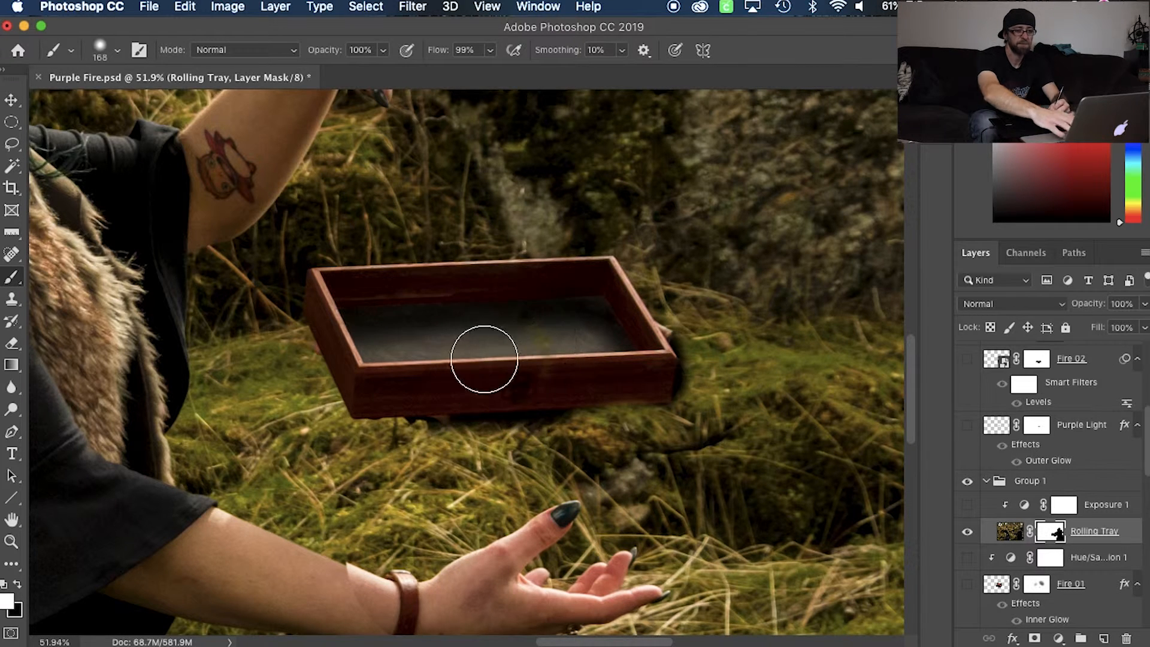
# Try applying the Rolling Tray layer's mask permanently, view the cut-out layer against transparency, and undo the application
pyautogui.rightClick(1050, 539)
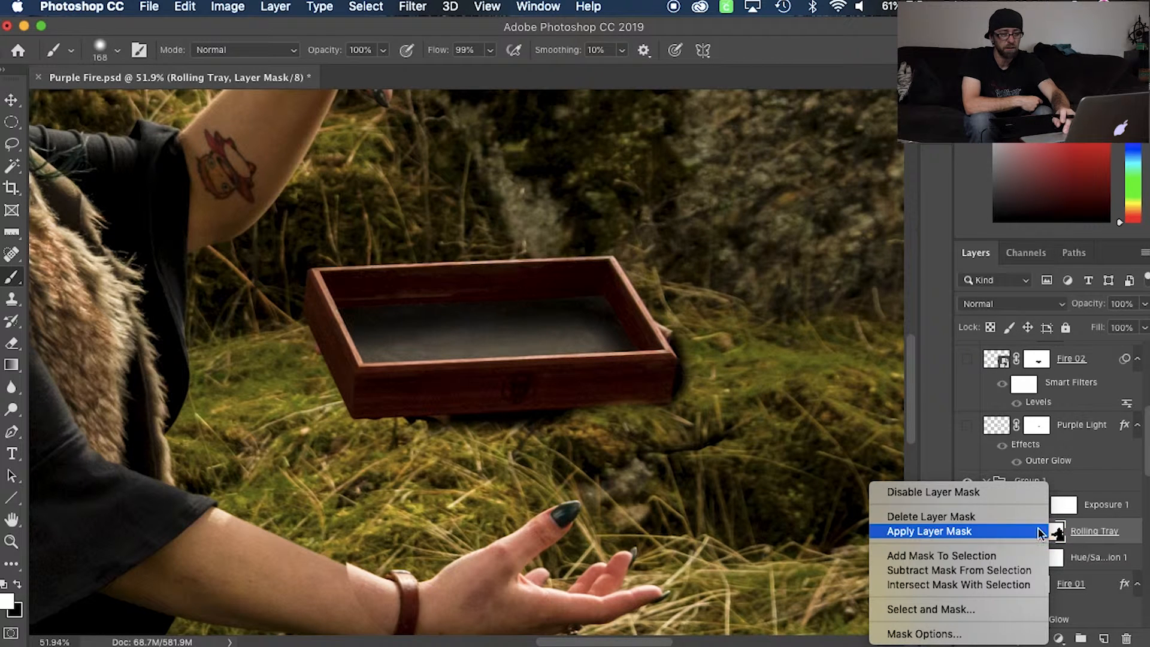
pyautogui.click(985, 531)
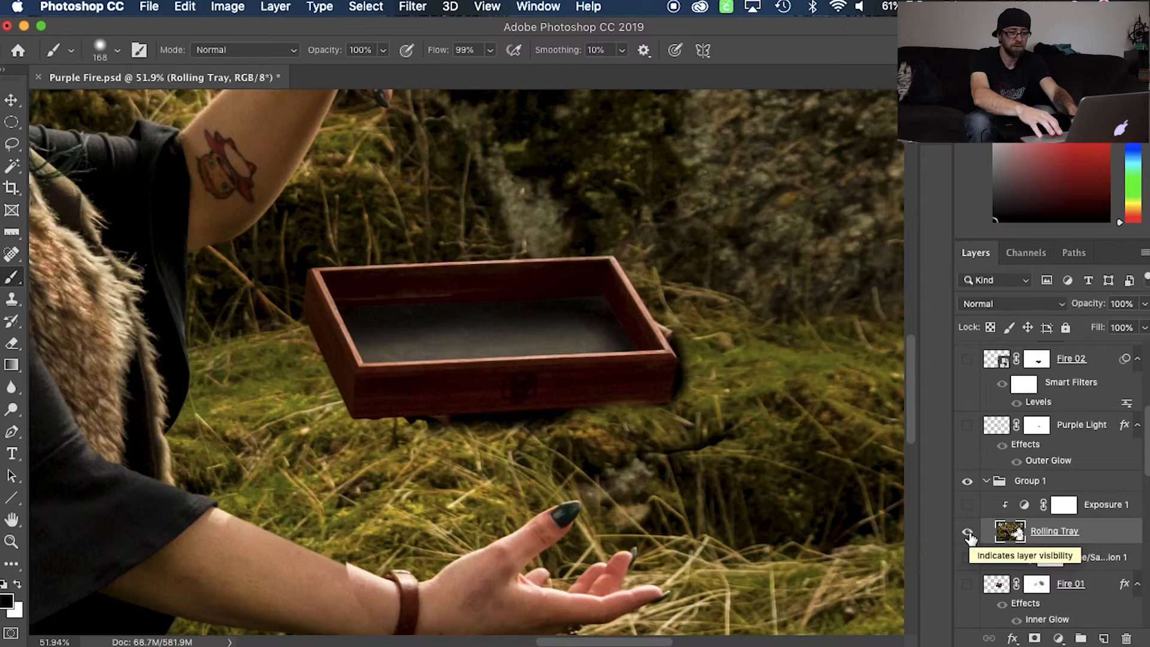
pyautogui.click(967, 533)
pyautogui.scroll(-5, 969, 536)
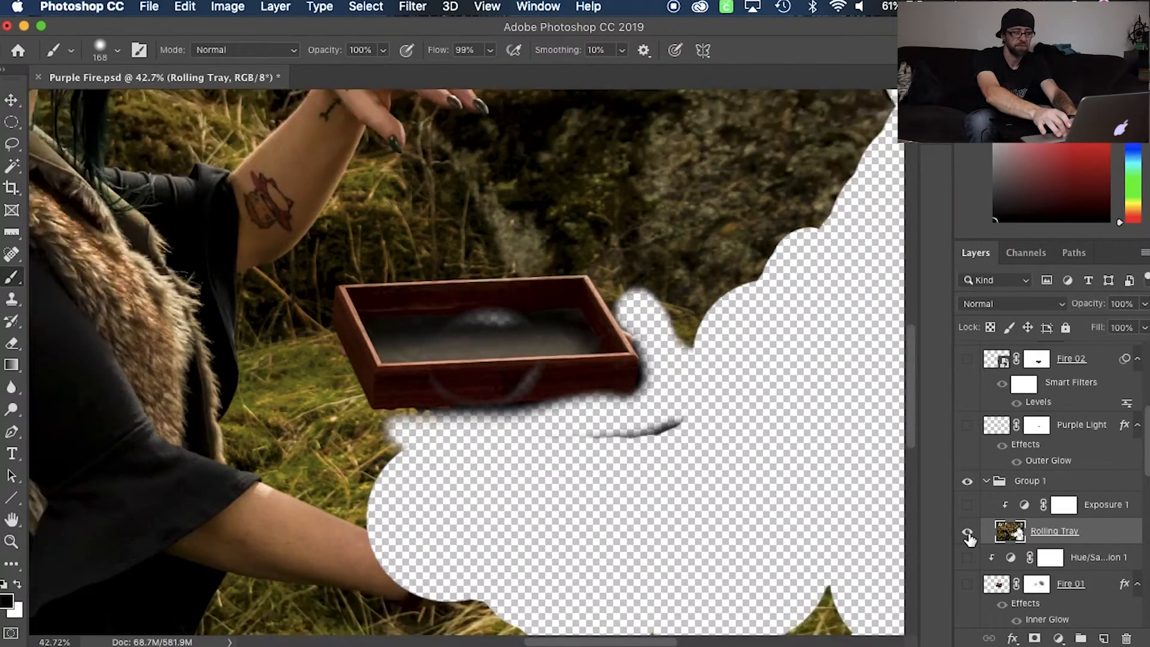
pyautogui.scroll(-2, 969, 537)
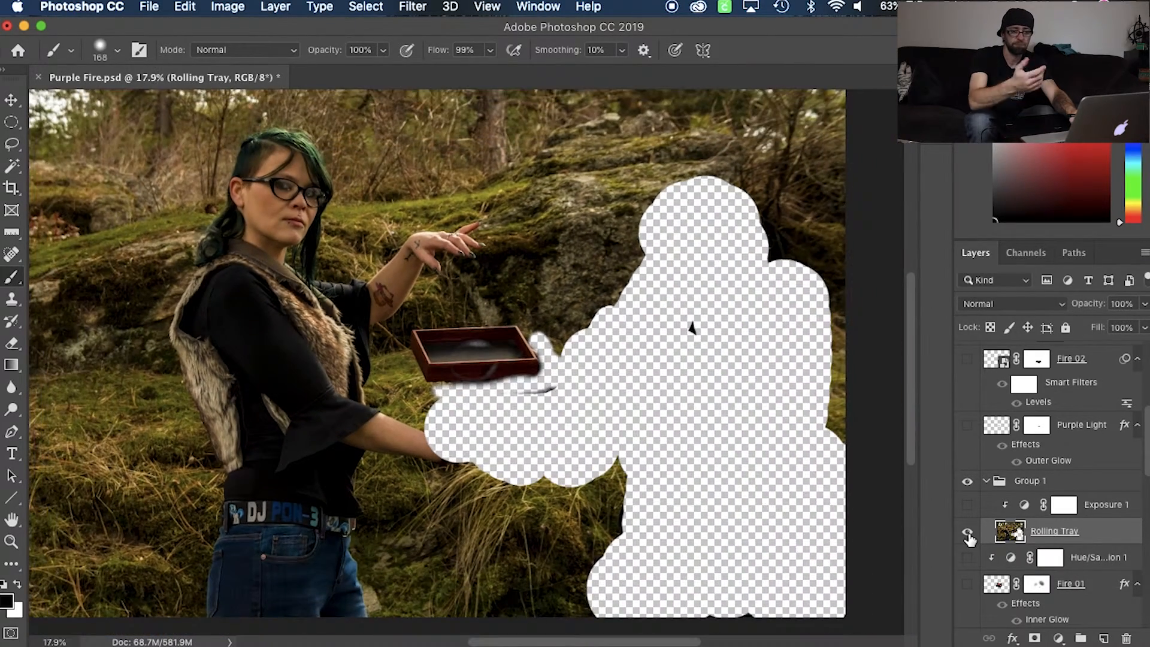
pyautogui.click(968, 533)
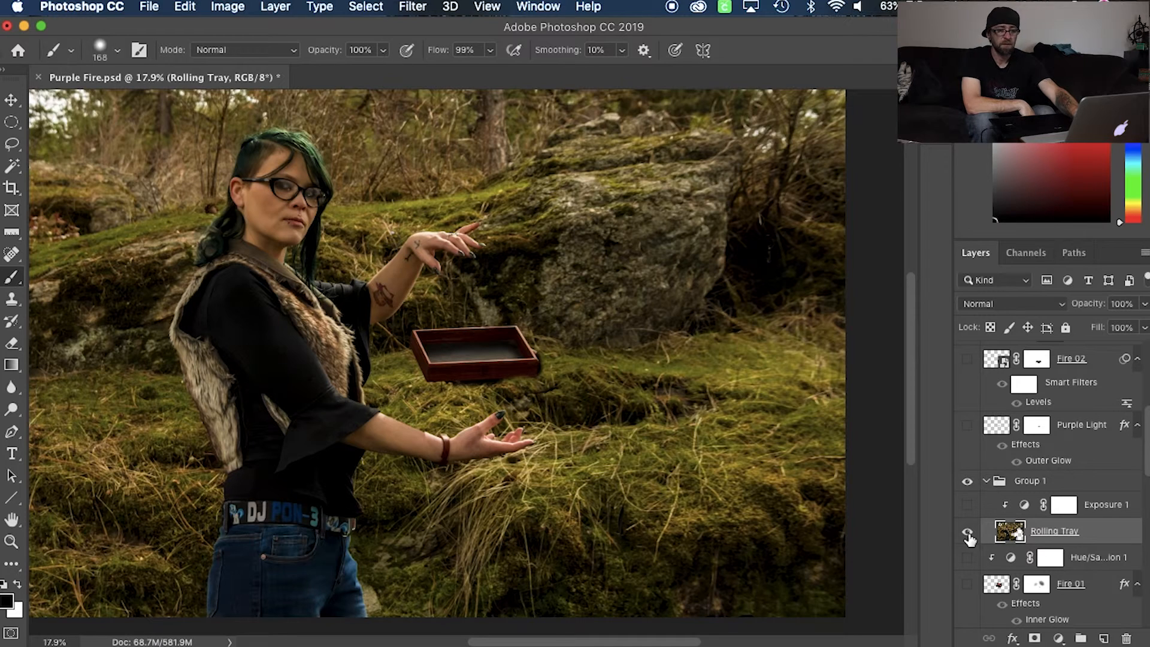
pyautogui.press('super+z')
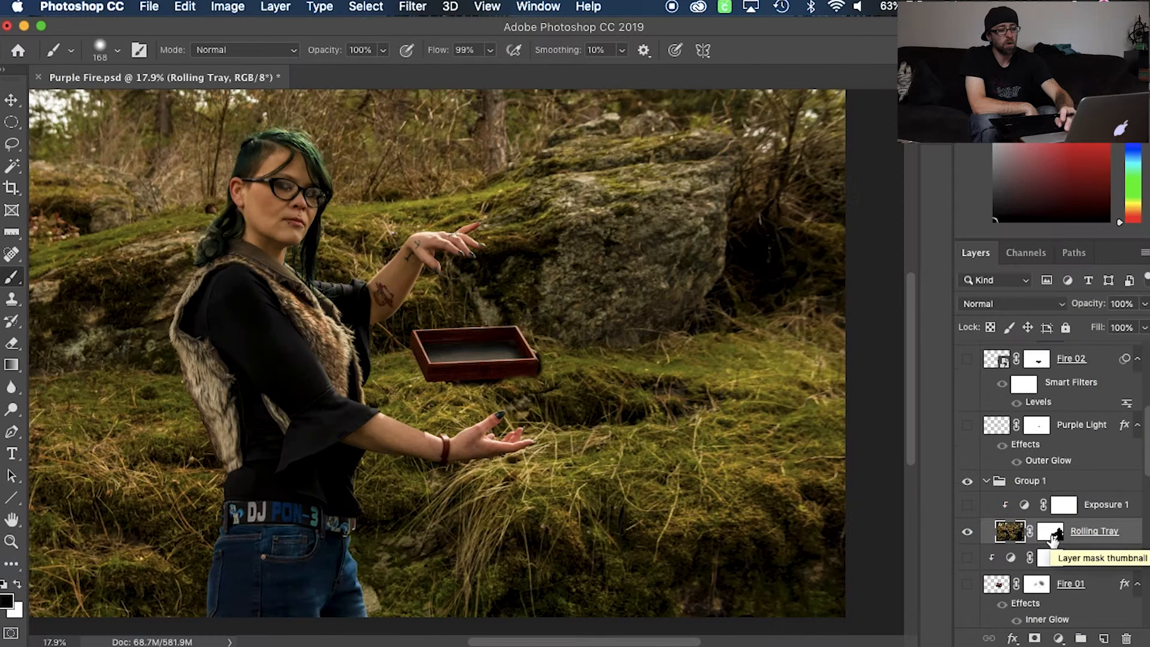
# Refine the Rolling Tray mask along the tray's edges, painting black to trim the dark fringe and white to restore the rim
pyautogui.click(1052, 534)
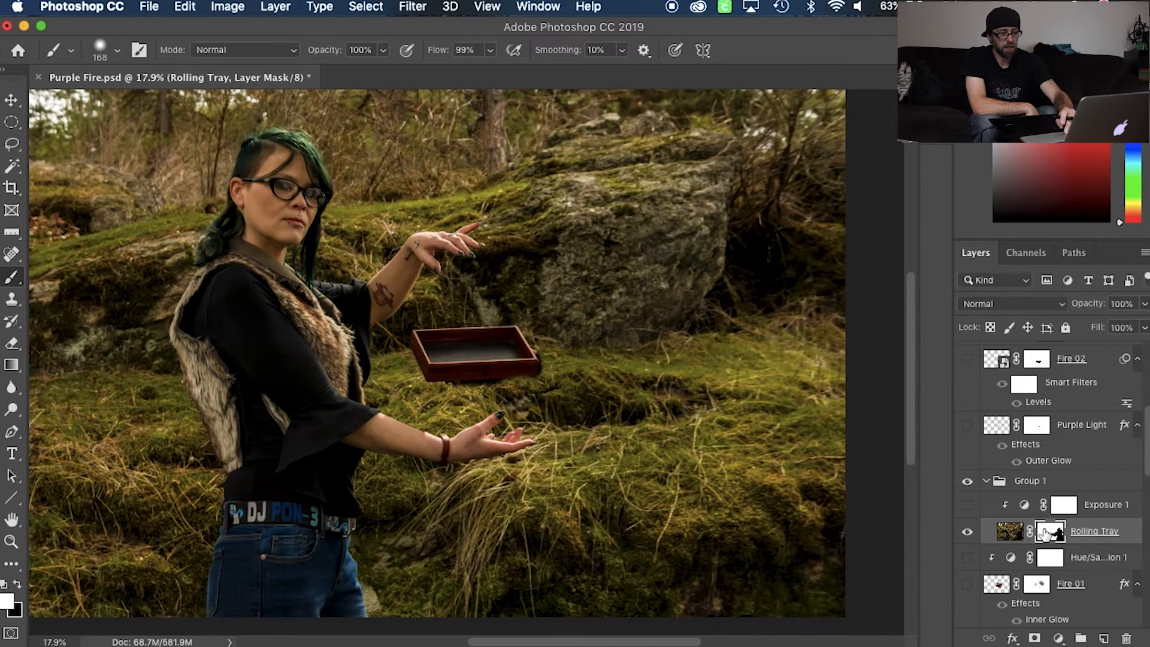
pyautogui.scroll(4, 468, 349)
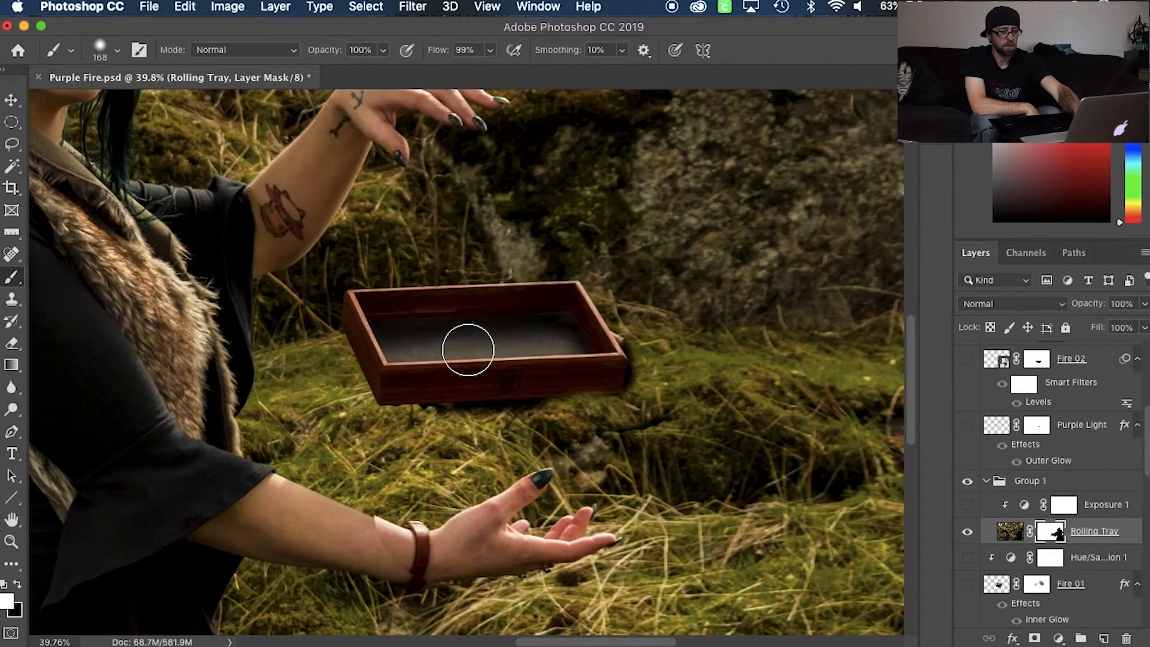
pyautogui.scroll(2, 468, 350)
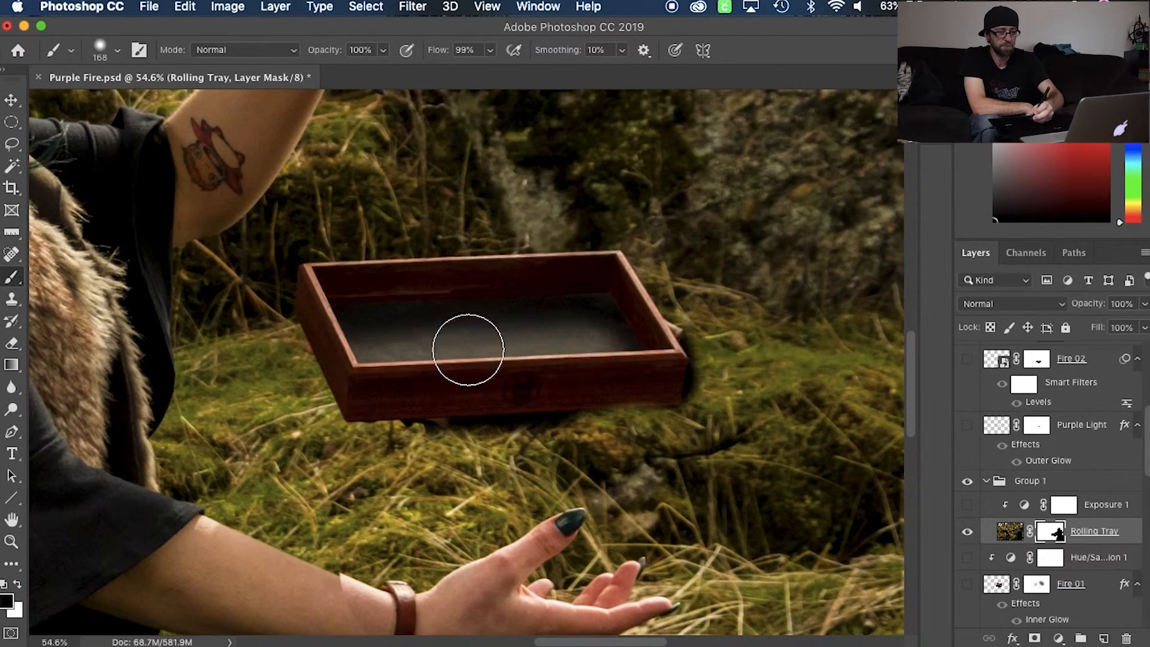
pyautogui.moveTo(689, 310)
pyautogui.mouseDown()
pyautogui.moveTo(688, 386)
pyautogui.moveTo(449, 442)
pyautogui.moveTo(296, 385)
pyautogui.mouseUp()
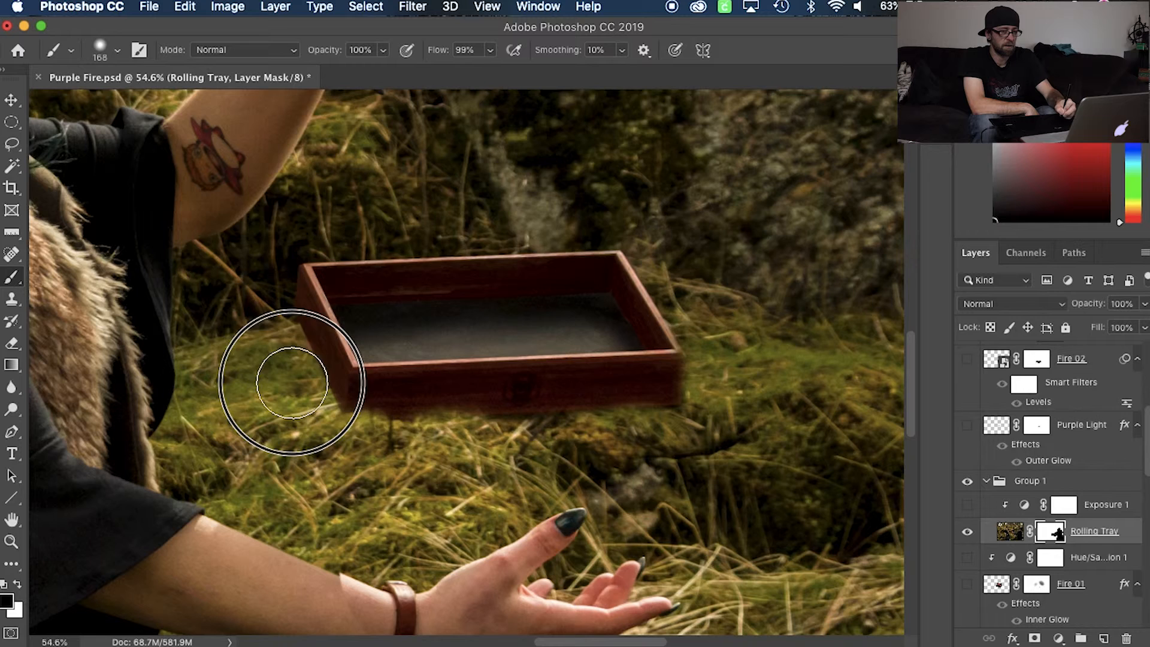
pyautogui.press('x')
pyautogui.moveTo(269, 287)
pyautogui.mouseDown()
pyautogui.moveTo(351, 303)
pyautogui.moveTo(398, 385)
pyautogui.moveTo(560, 305)
pyautogui.mouseUp()
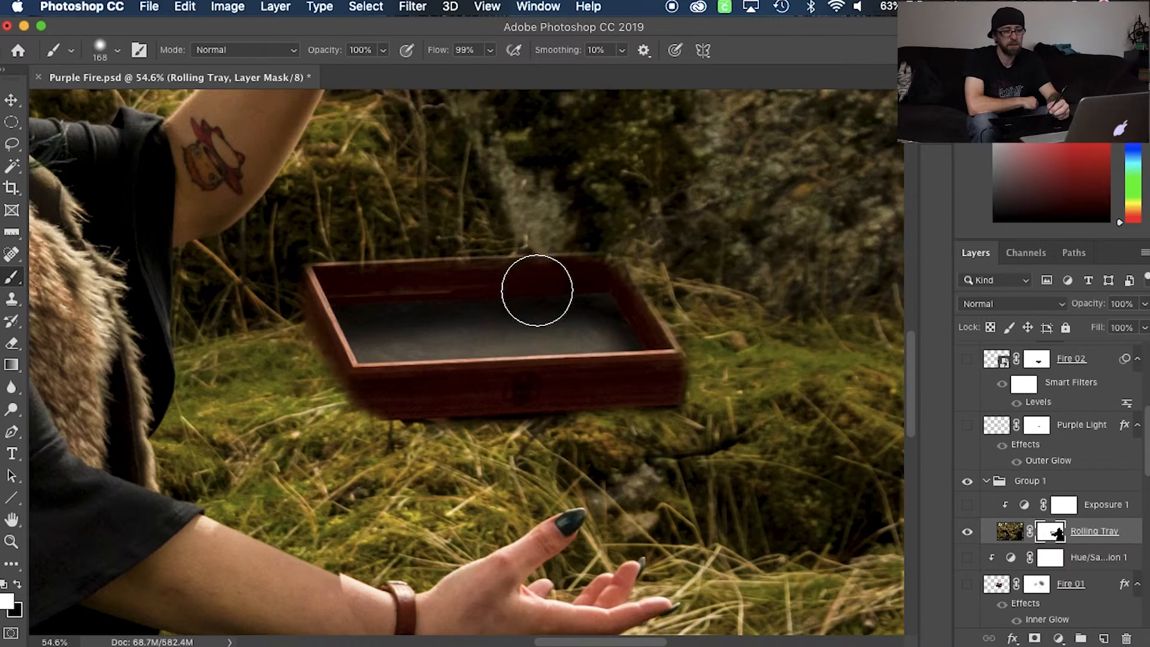
# Paint black on the Rolling Tray mask over the woman's head, shoulder, raised hand and lower arm
pyautogui.scroll(-5, 515, 377)
pyautogui.press('x')
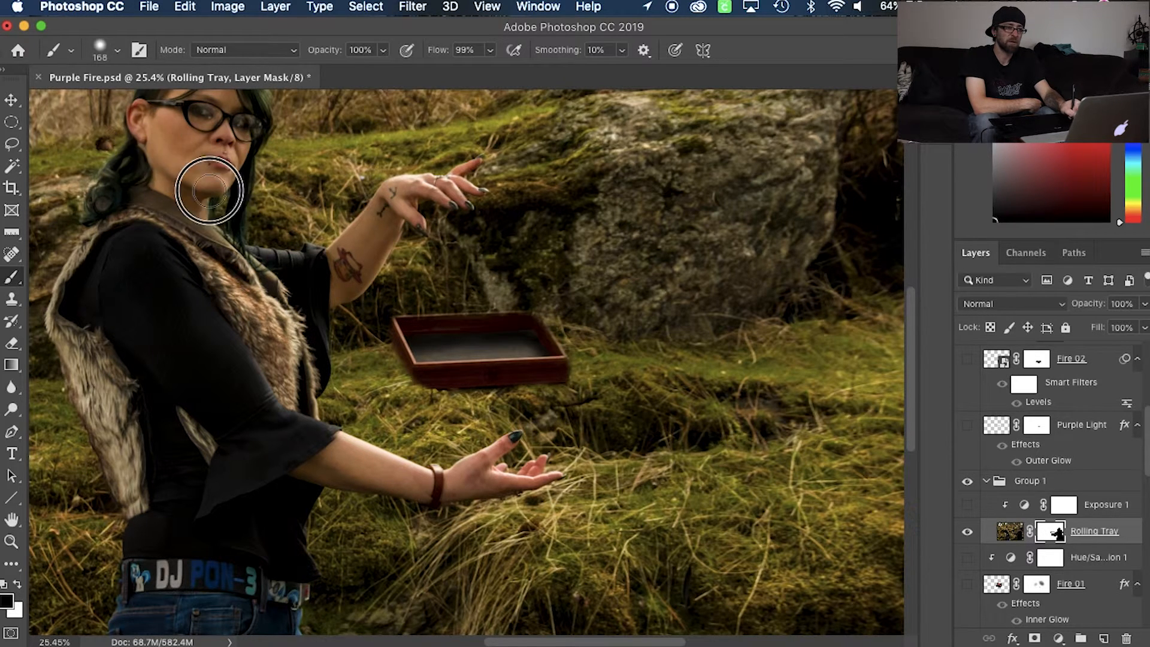
pyautogui.moveTo(102, 202); pyautogui.dragTo(111, 231)
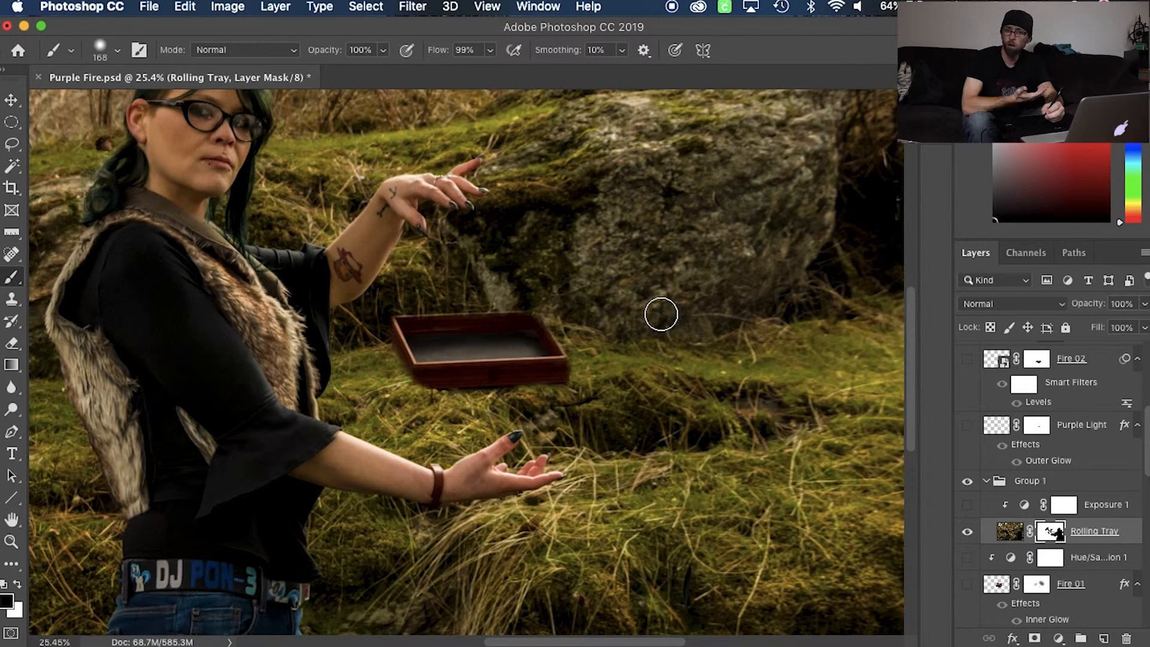
# Paint everything outside the tray shape black in the mask-only view of Rolling Tray, and return to the normal image view
pyautogui.keyDown('alt'); pyautogui.click(1050, 532); pyautogui.keyUp('alt')
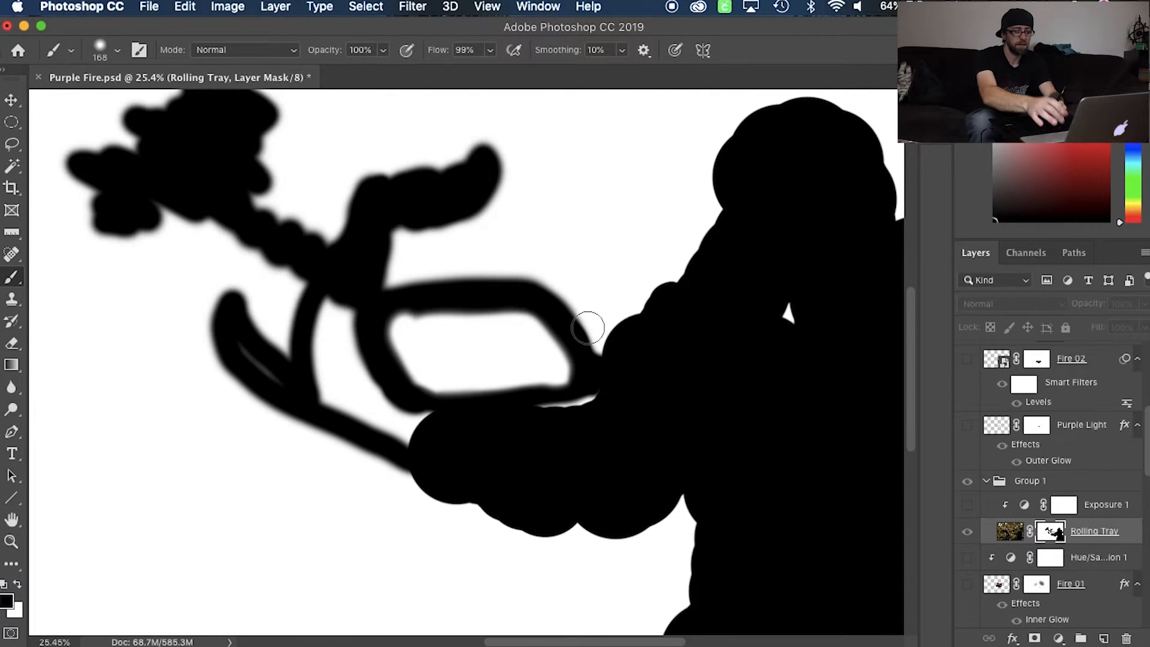
pyautogui.scroll(-4, 585, 334)
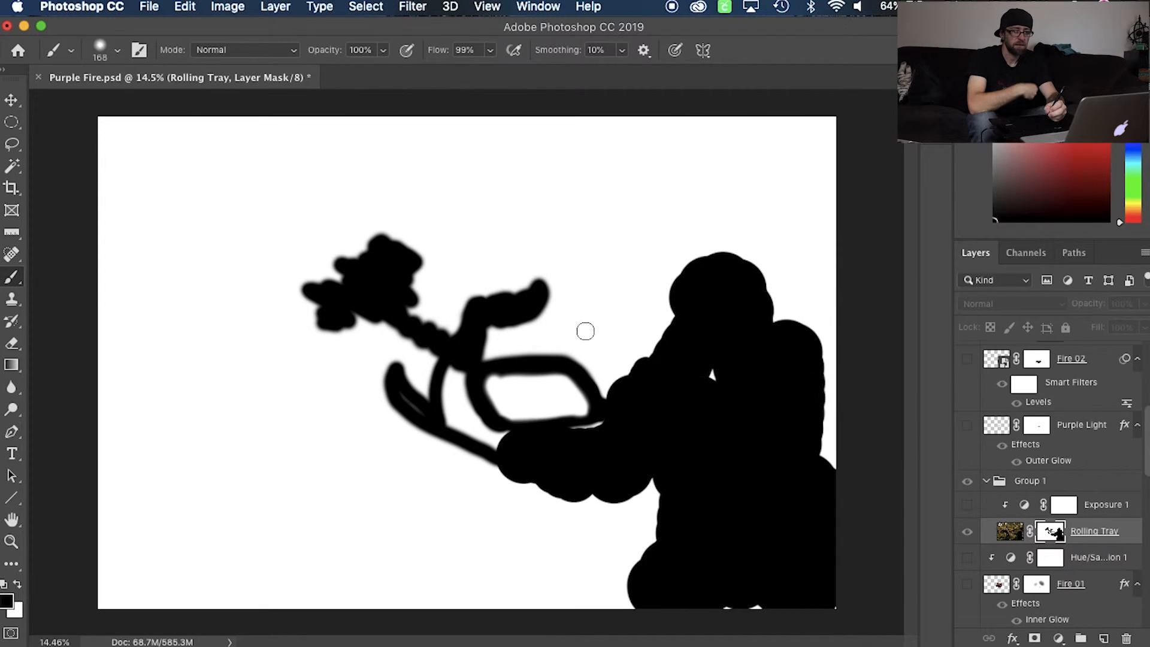
pyautogui.press('v')
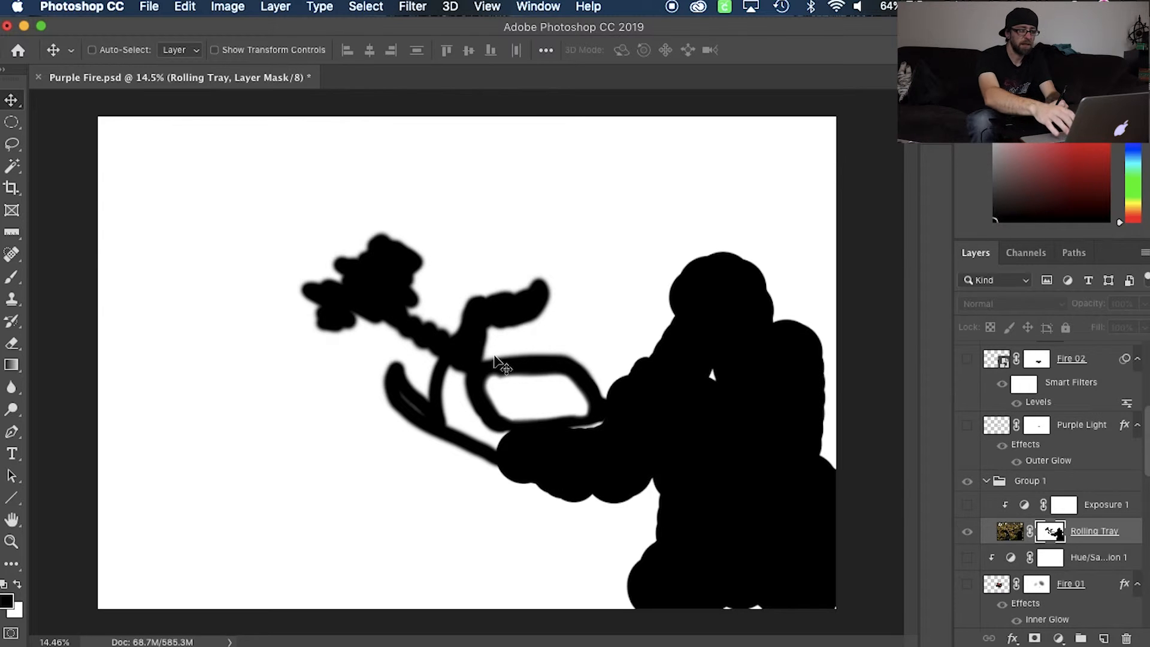
pyautogui.press('b')
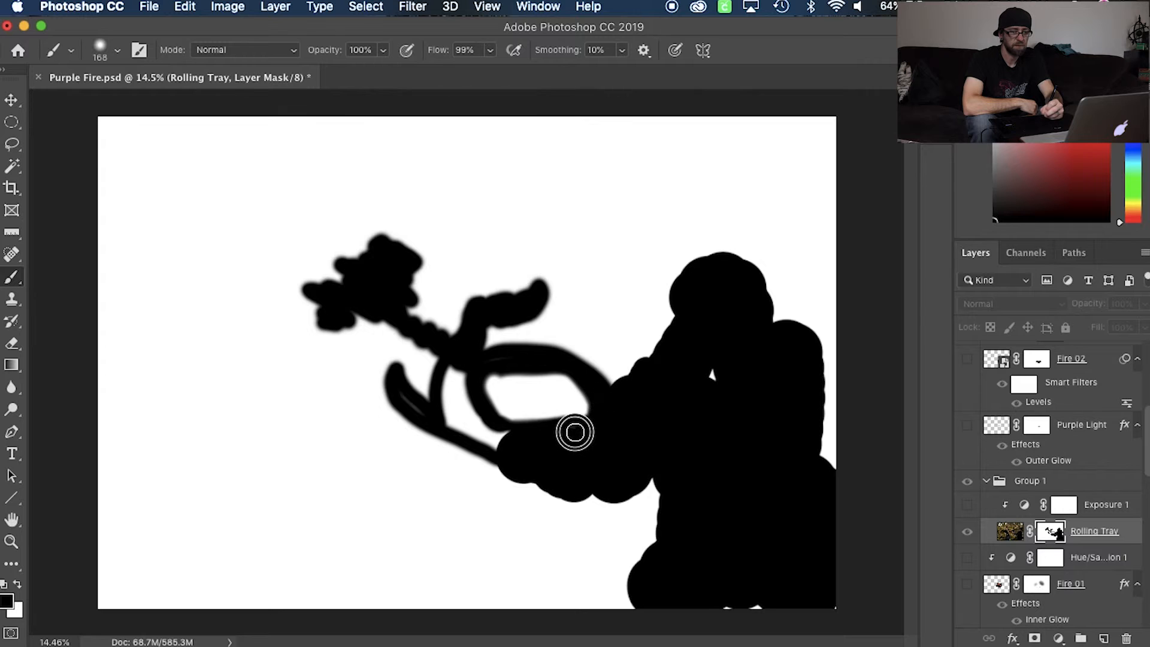
pyautogui.moveTo(604, 380)
pyautogui.mouseDown()
pyautogui.moveTo(570, 344)
pyautogui.moveTo(511, 330)
pyautogui.mouseUp()
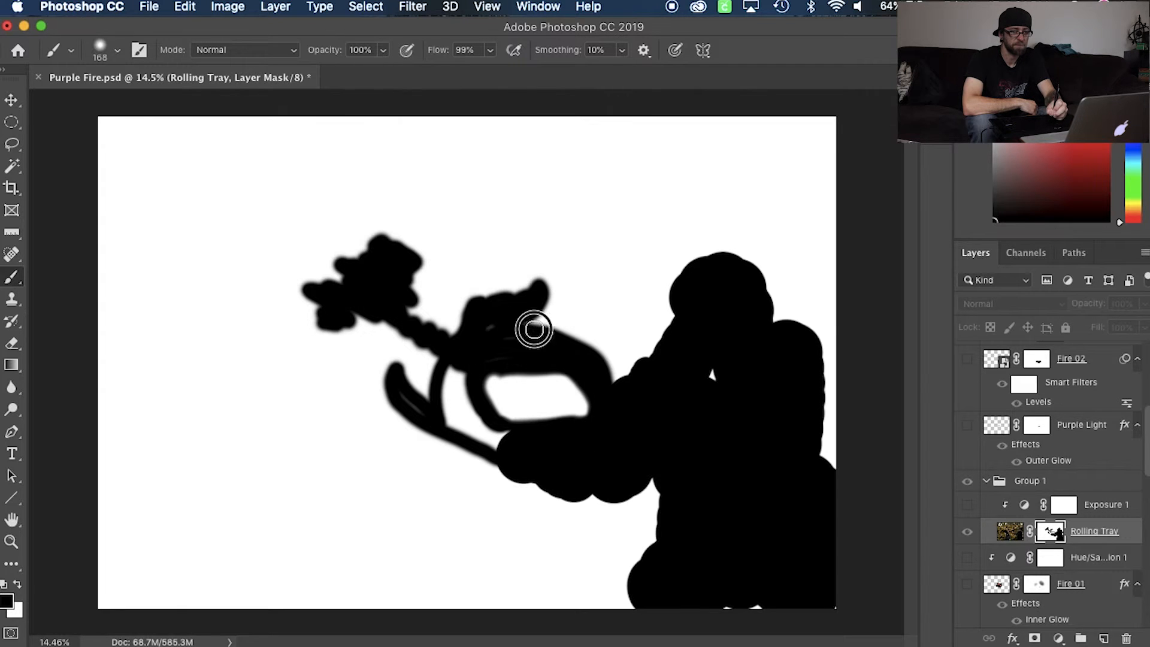
pyautogui.moveTo(415, 395)
pyautogui.mouseDown()
pyautogui.moveTo(467, 398)
pyautogui.moveTo(414, 432)
pyautogui.moveTo(423, 350)
pyautogui.moveTo(631, 341)
pyautogui.moveTo(746, 366)
pyautogui.moveTo(843, 198)
pyautogui.moveTo(392, 110)
pyautogui.moveTo(103, 218)
pyautogui.moveTo(103, 570)
pyautogui.moveTo(747, 577)
pyautogui.moveTo(733, 529)
pyautogui.moveTo(447, 489)
pyautogui.moveTo(375, 442)
pyautogui.moveTo(762, 163)
pyautogui.moveTo(514, 300)
pyautogui.moveTo(534, 287)
pyautogui.mouseUp()
pyautogui.moveTo(534, 287)
pyautogui.mouseDown()
pyautogui.moveTo(541, 311)
pyautogui.moveTo(612, 219)
pyautogui.moveTo(322, 187)
pyautogui.moveTo(237, 470)
pyautogui.moveTo(262, 318)
pyautogui.moveTo(154, 514)
pyautogui.mouseUp()
pyautogui.moveTo(613, 440); pyautogui.dragTo(493, 432)
pyautogui.press('v')
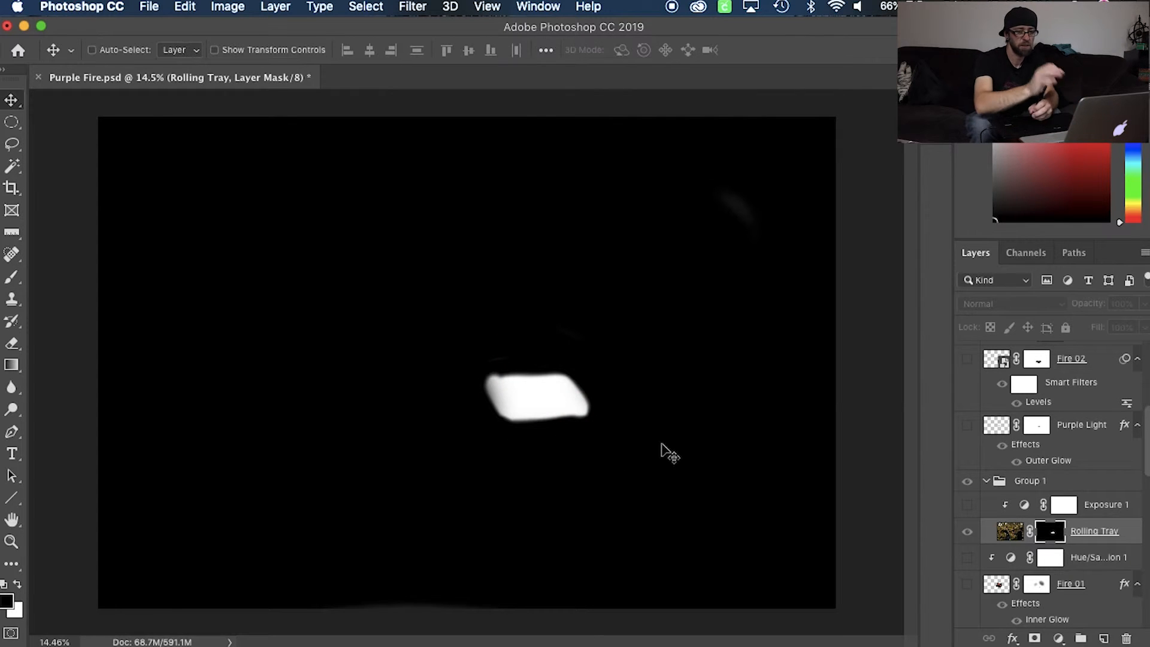
pyautogui.keyDown('alt'); pyautogui.click(1048, 534); pyautogui.keyUp('alt')
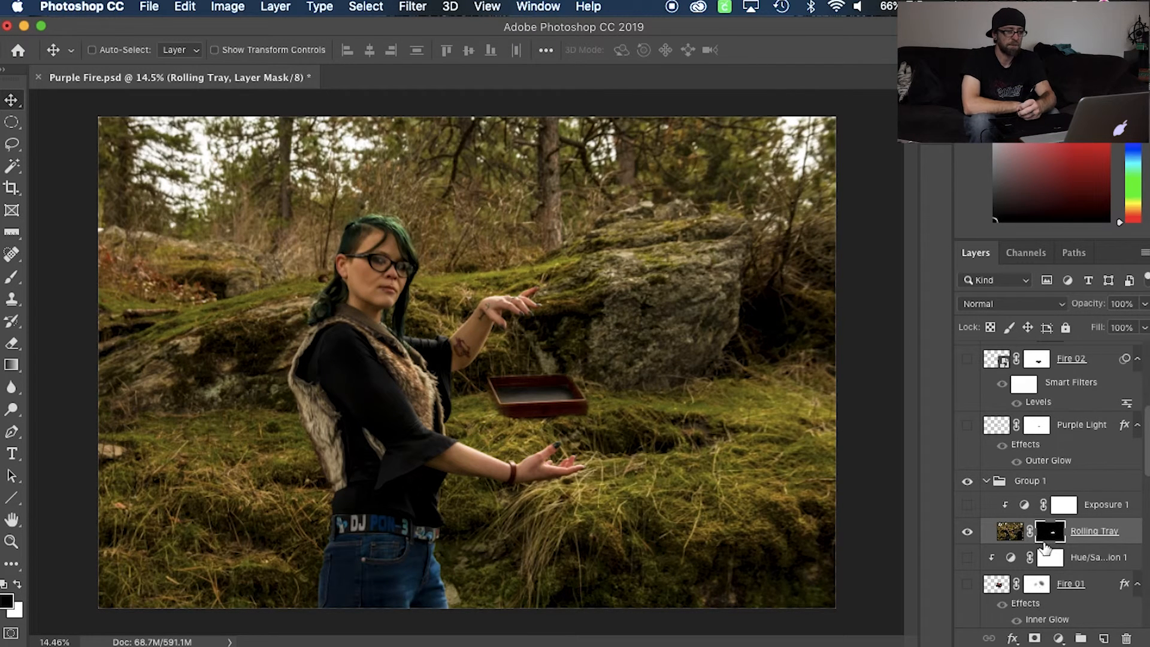